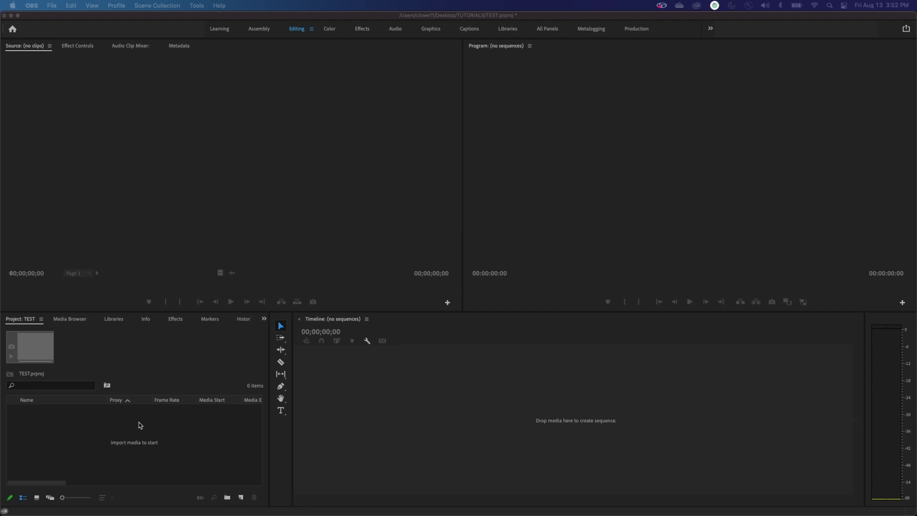
Import 594_0608.MXF from the Downloads folder, create a sequence from the clip, and check its audio tracks
double_click(93, 429)
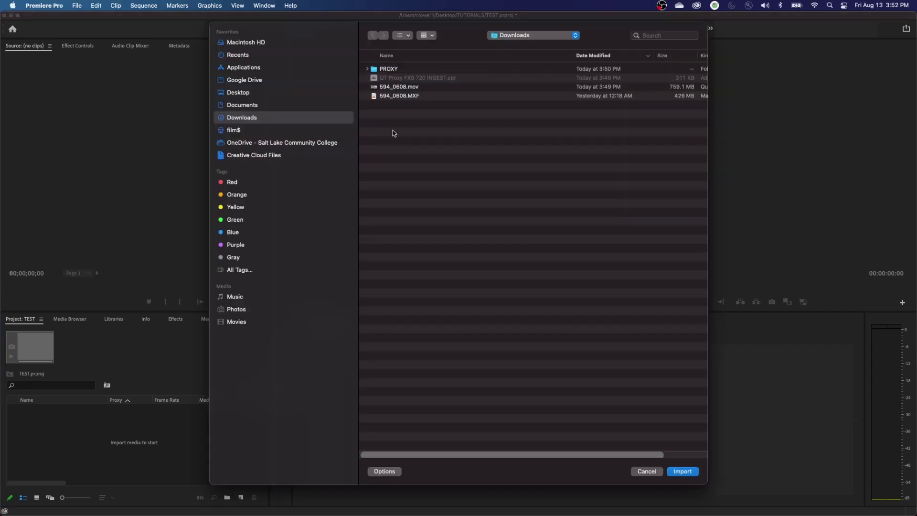
double_click(397, 96)
left_click(52, 425)
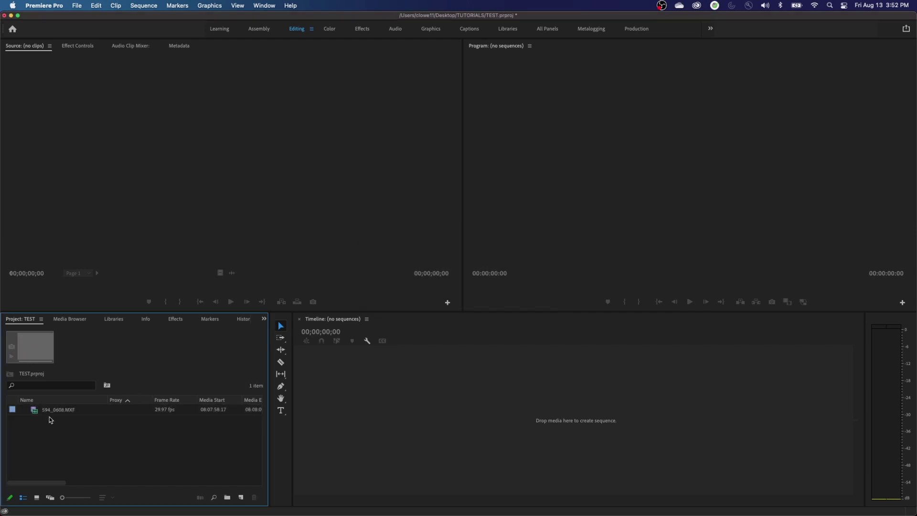
left_click(44, 411)
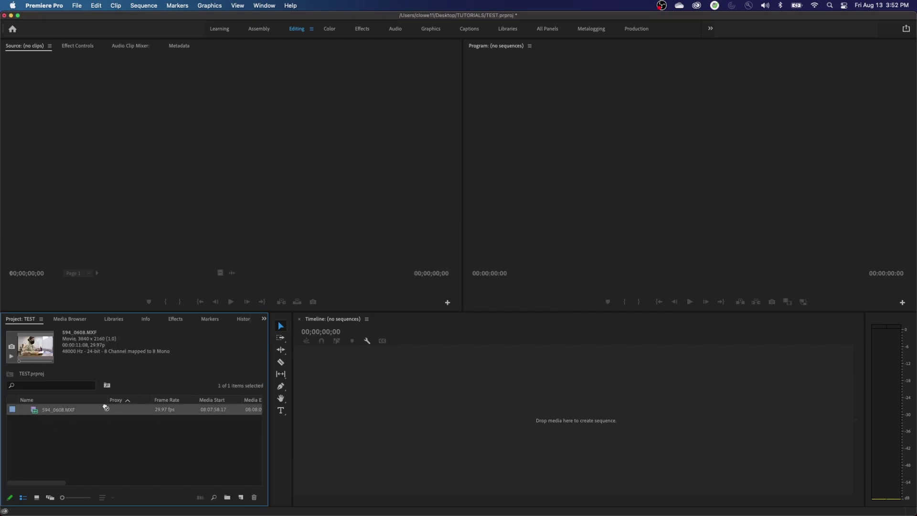
left_click_drag(52, 414, 392, 400)
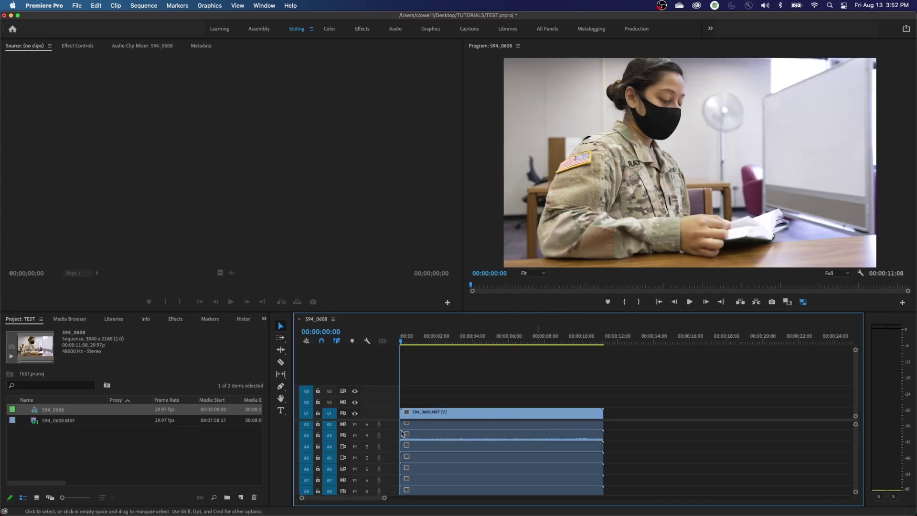
left_click(68, 420)
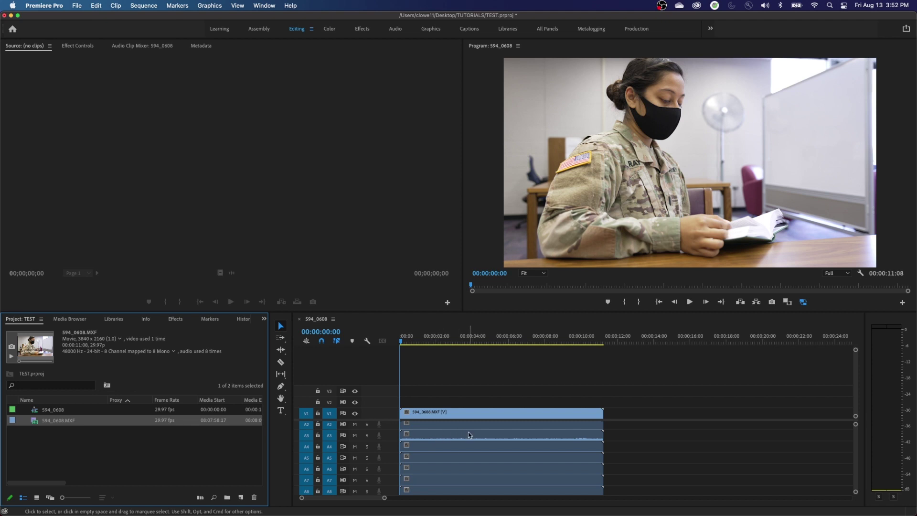
scroll(488, 432, "up", 1)
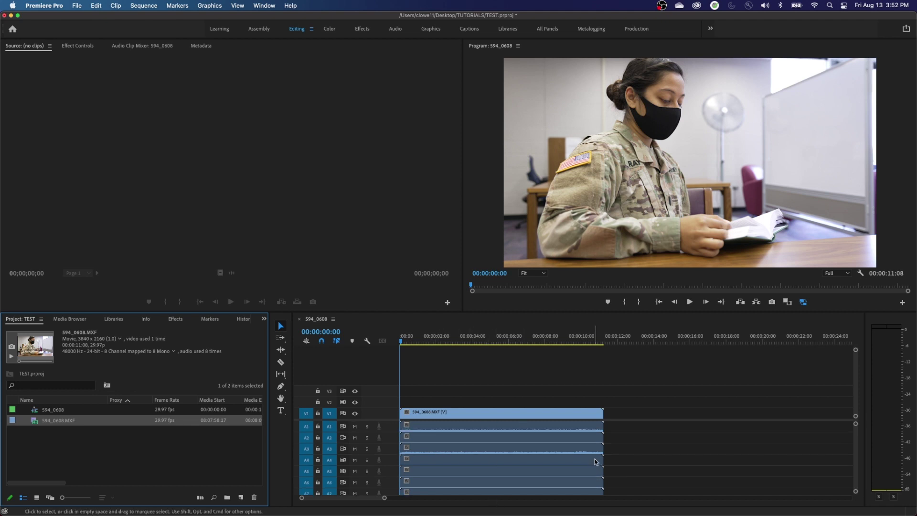
scroll(488, 434, "down", 2)
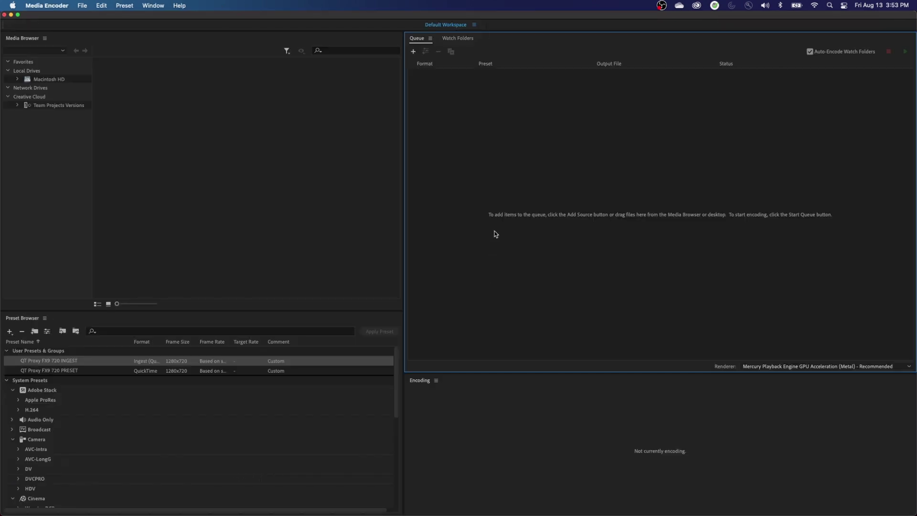
In Media Encoder, search the presets for "quick" and open the settings of the Broadcast Apple ProRes 422 Proxy preset
left_click(64, 372)
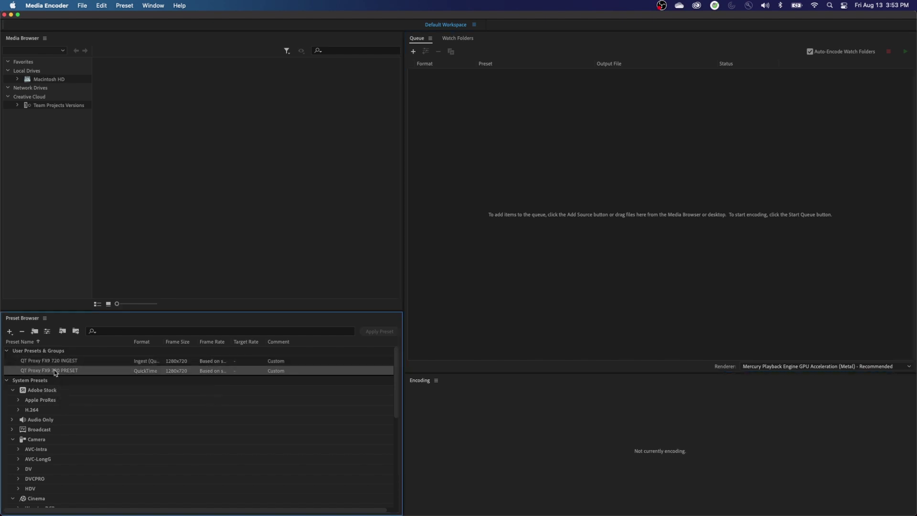
left_click(58, 362)
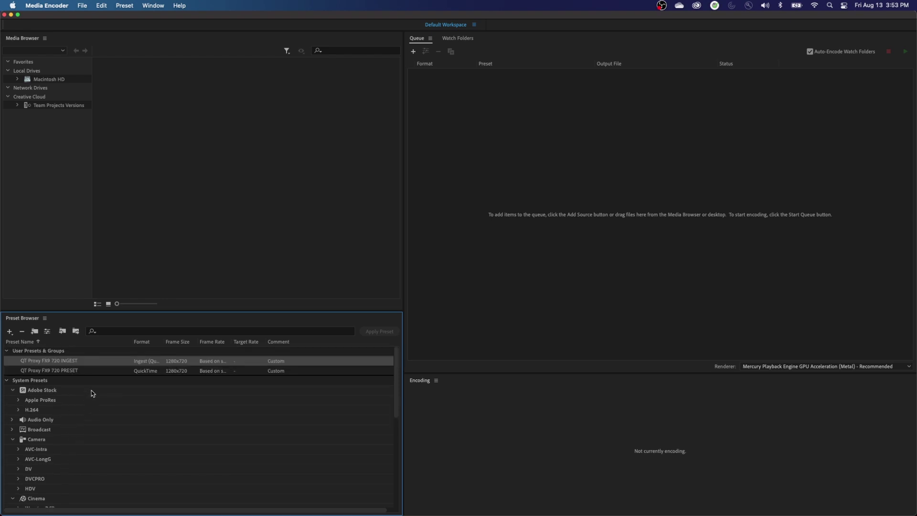
left_click(111, 331)
type("quick")
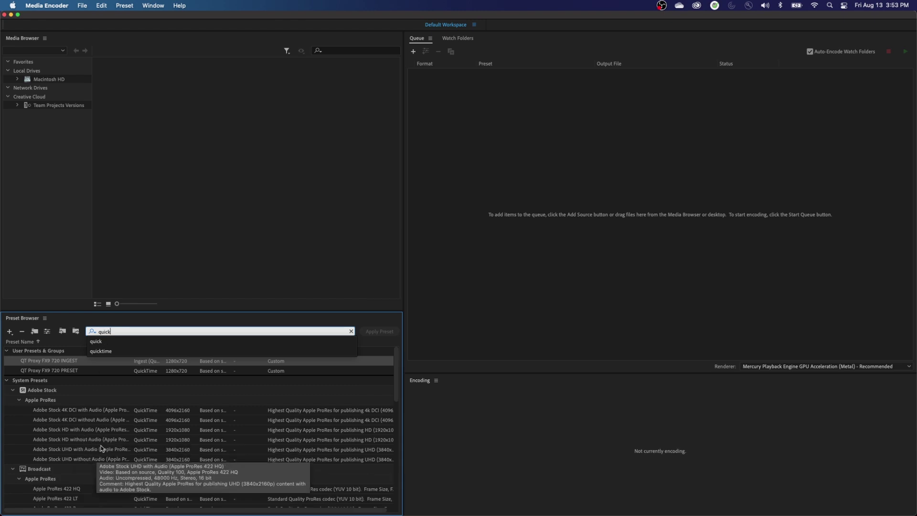
scroll(115, 478, "down", 4)
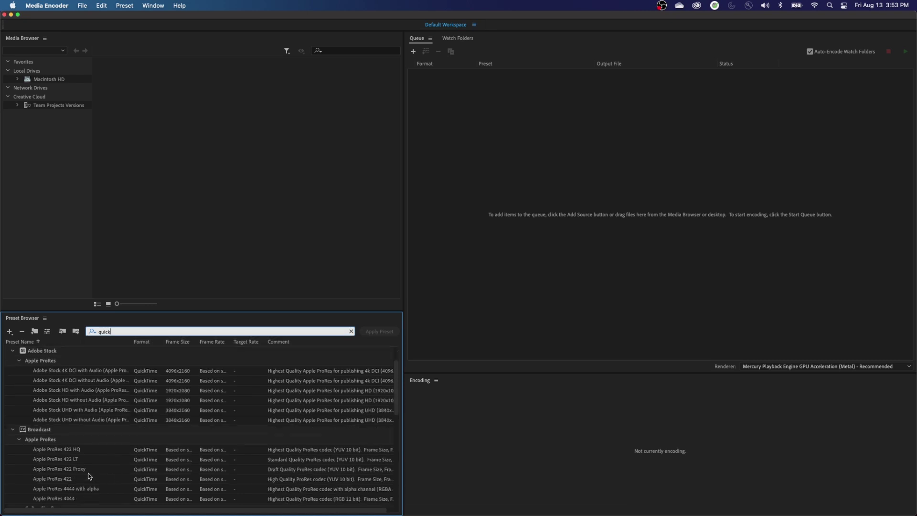
left_click(88, 471)
right_click(65, 470)
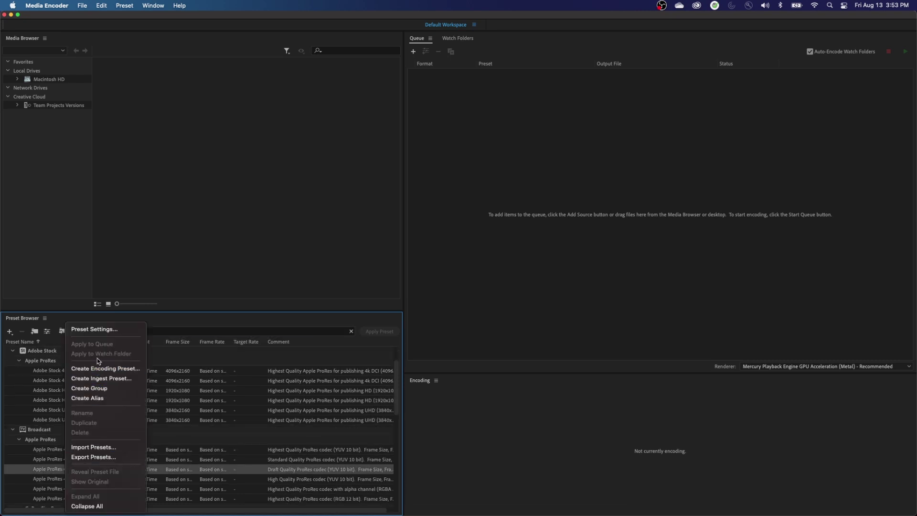
left_click(106, 332)
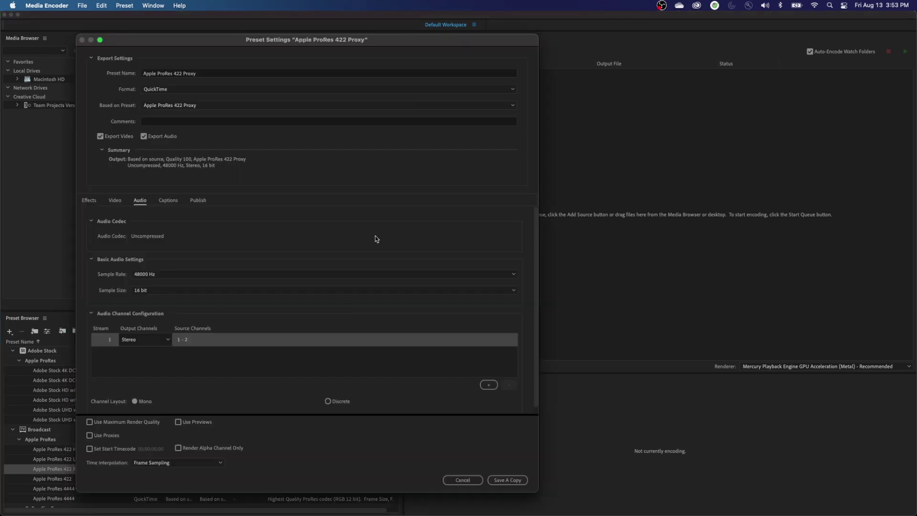
left_click_drag(214, 43, 293, 47)
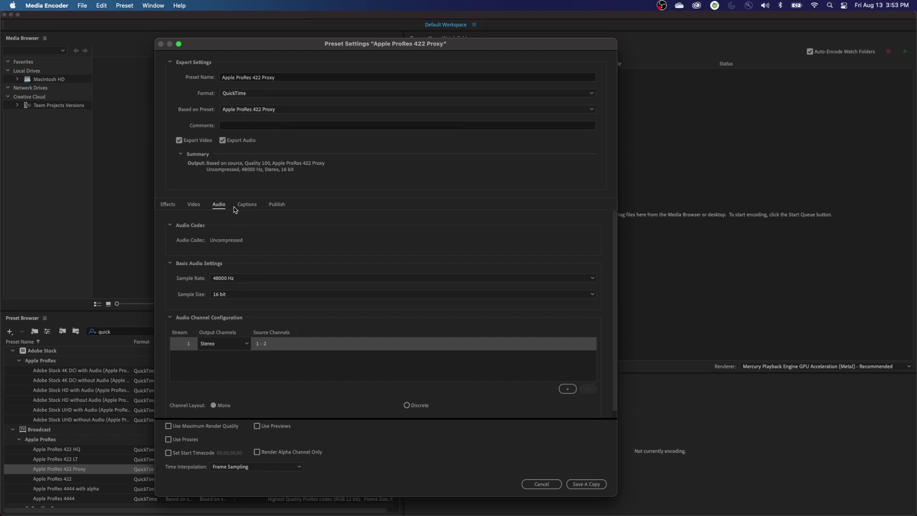
Stop matching the source frame size and set the preset's video to 1280 wide by 720 high
left_click(198, 207)
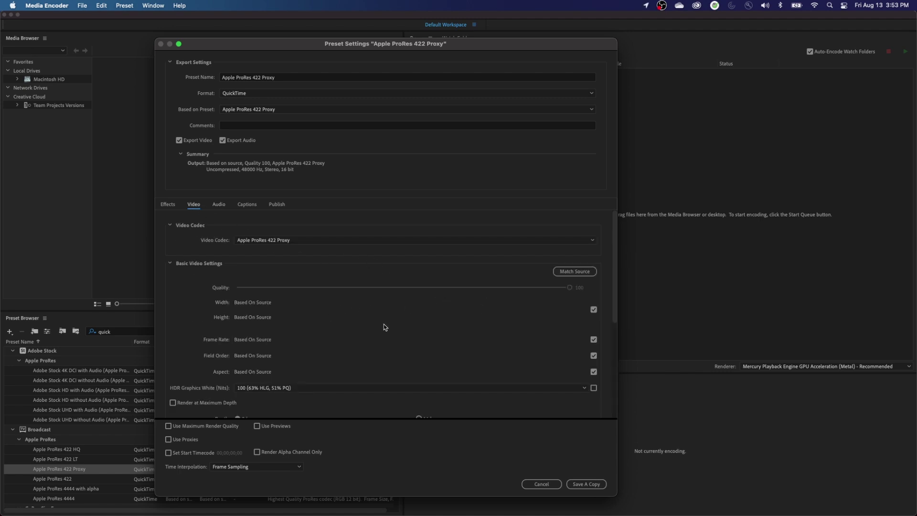
left_click(594, 310)
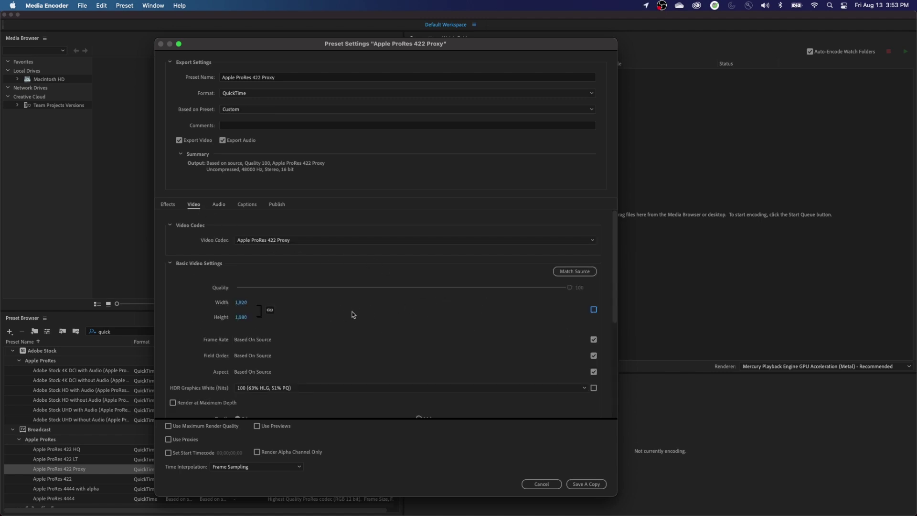
left_click(241, 303)
type("1")
key("Return")
scroll(303, 358, "down", 5)
scroll(311, 230, "up", 5)
Name the preset TEST PRESET
left_click(285, 76)
type("TEST")
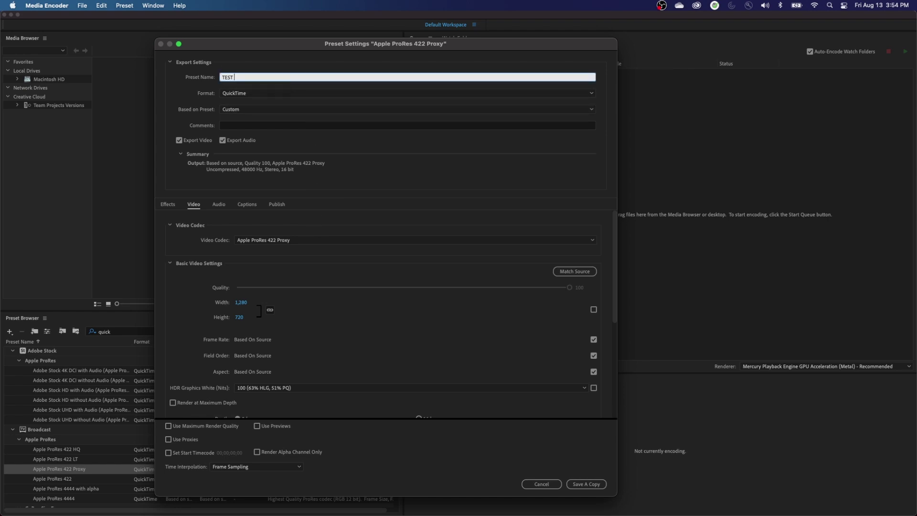
type(" PRESET")
Enable the Timecode Overlay effect in the preset
left_click(168, 208)
scroll(203, 370, "down", 5)
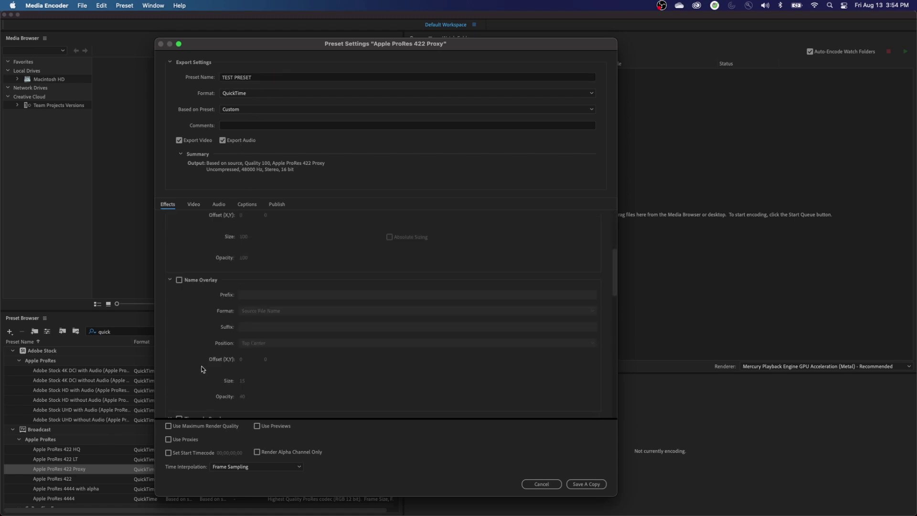
scroll(196, 316, "down", 2)
left_click(179, 336)
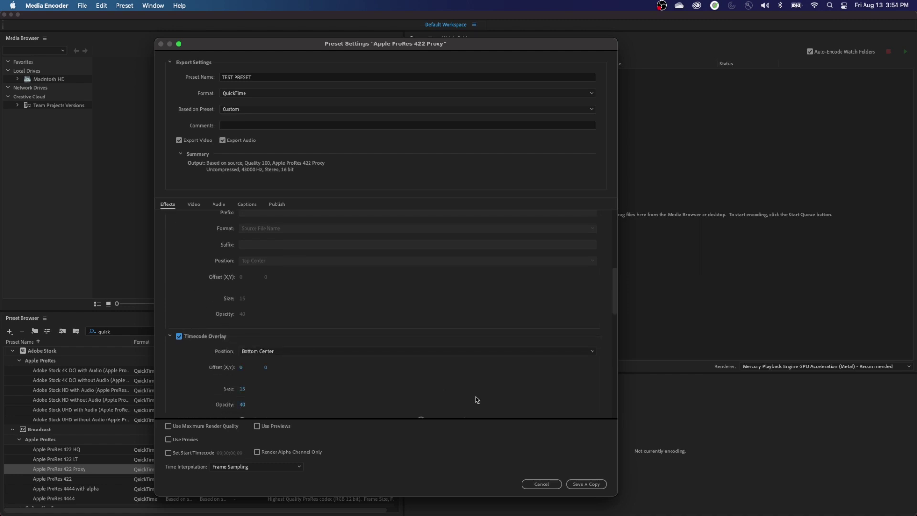
Change the preset's audio output from stereo to mono and add seven more streams for eight mono streams
left_click(223, 205)
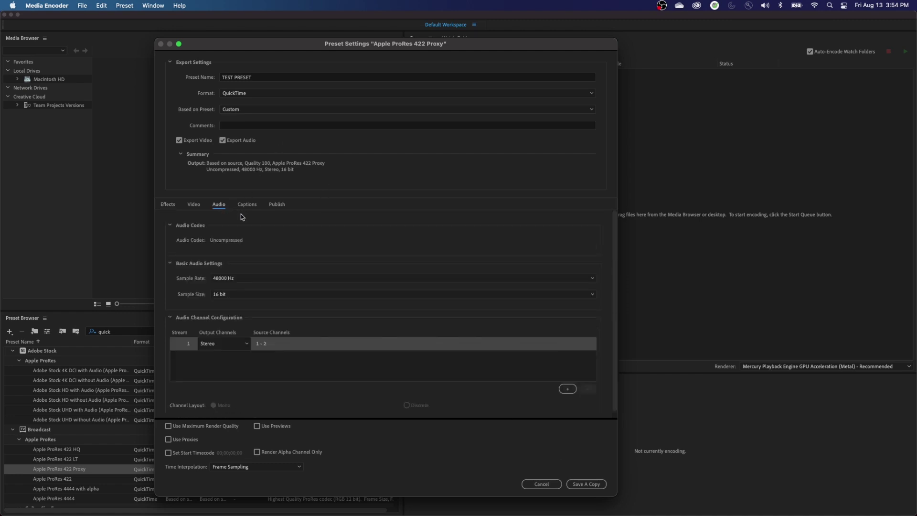
left_click(229, 347)
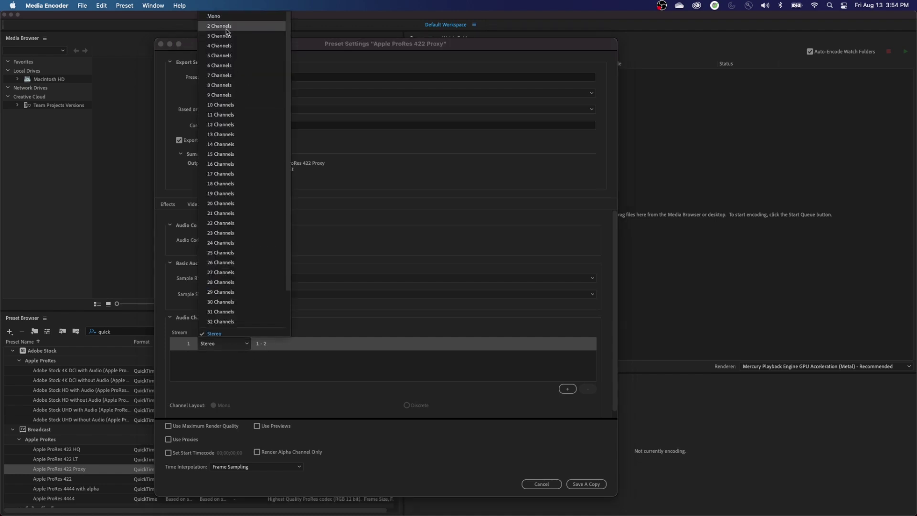
left_click(225, 16)
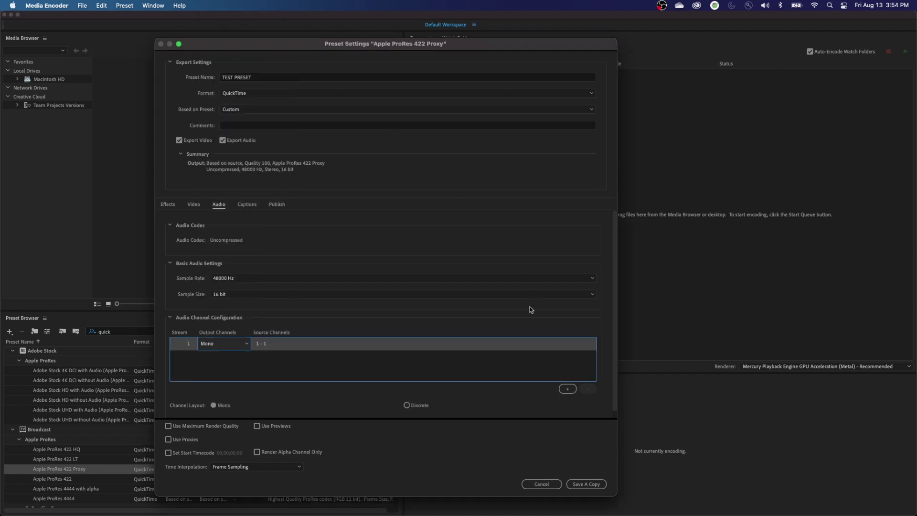
left_click(568, 389)
left_click(569, 389)
left_click(568, 389)
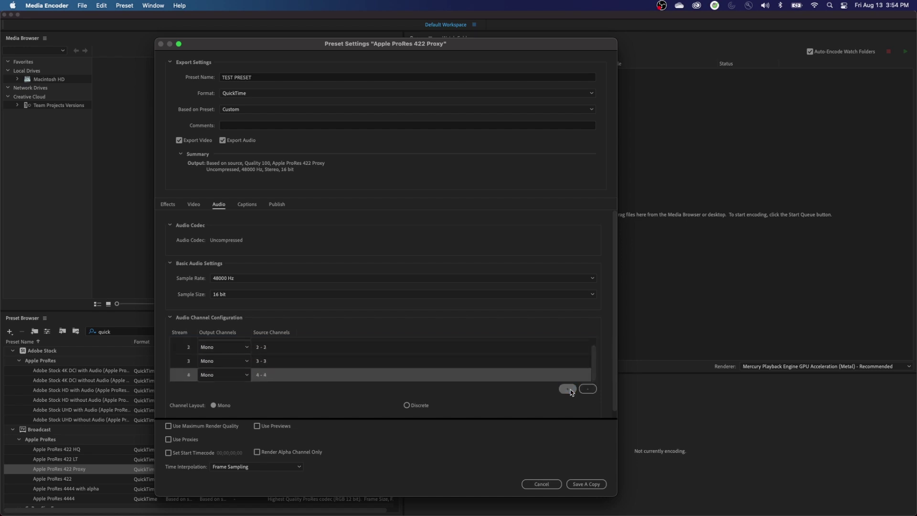
left_click(568, 389)
left_click(568, 389)
left_click(572, 392)
left_click(572, 392)
scroll(327, 377, "up", 3)
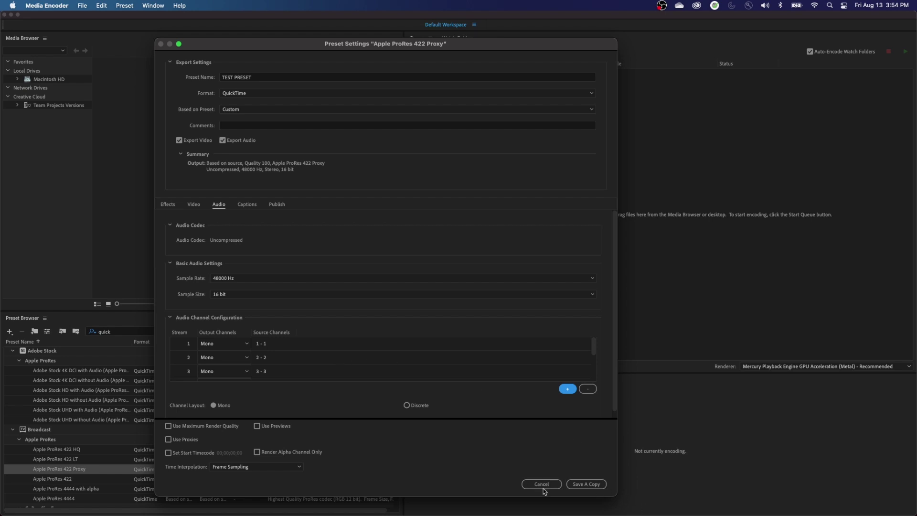
Save the preset as a copy, then select TEST PRESET among the user presets and clear the preset search
left_click(578, 485)
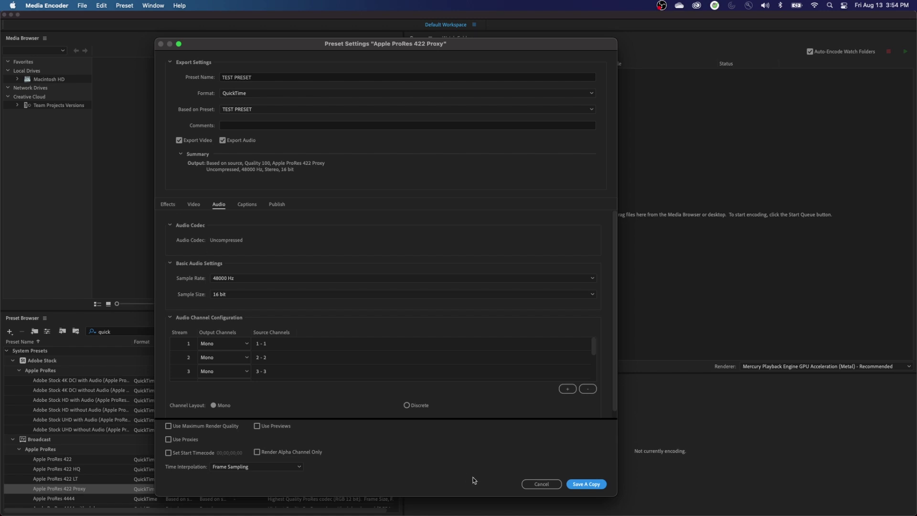
left_click(545, 485)
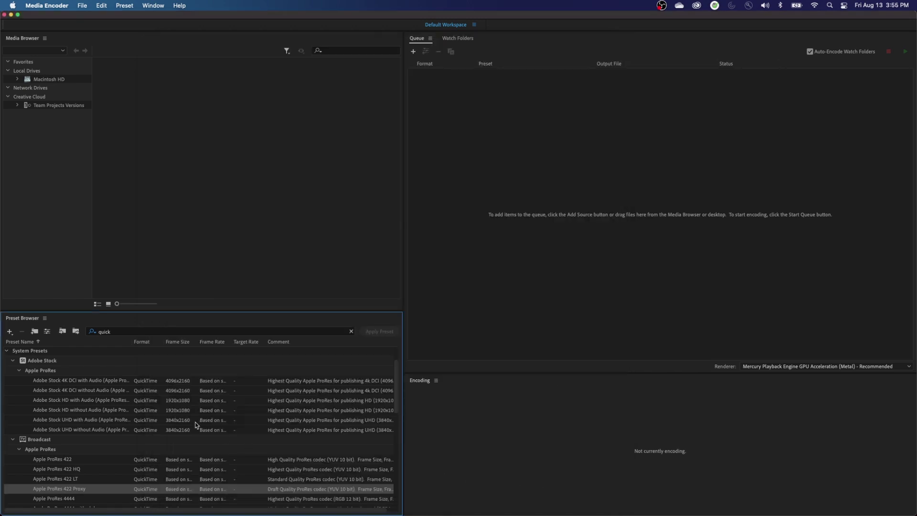
left_click(43, 381)
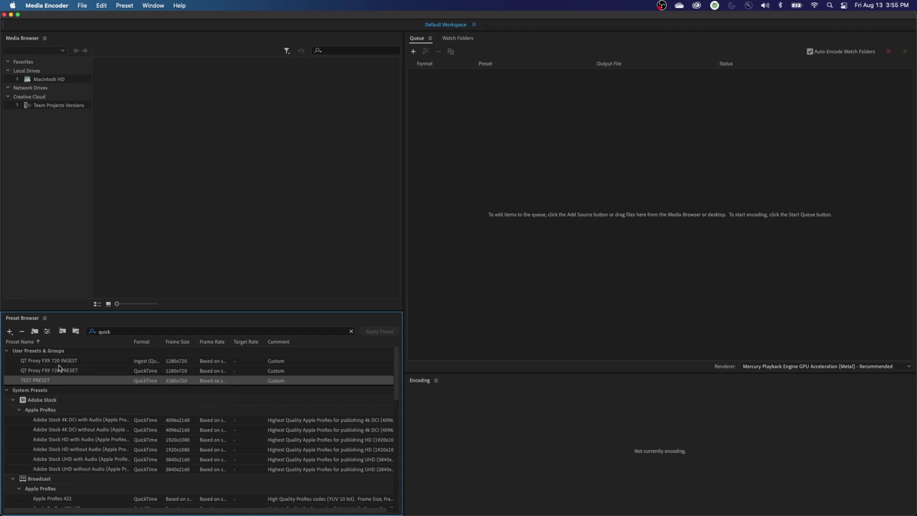
left_click(351, 332)
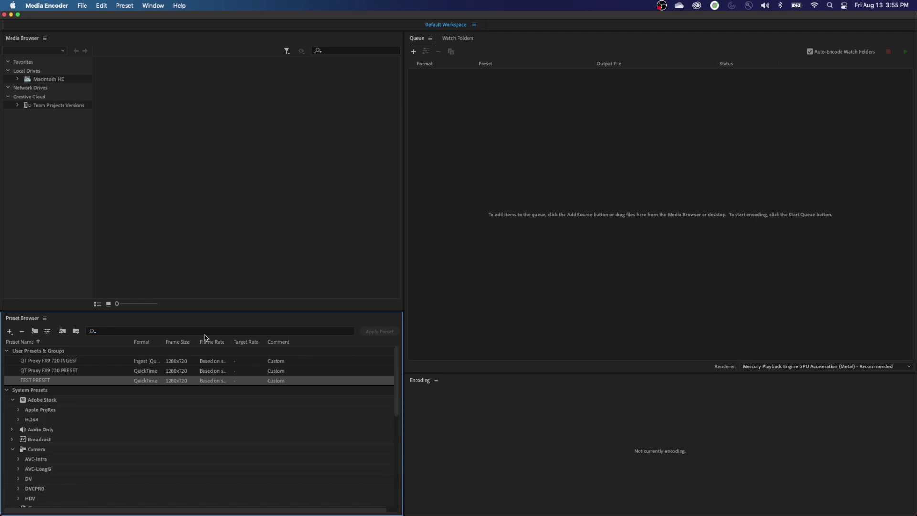
left_click(111, 331)
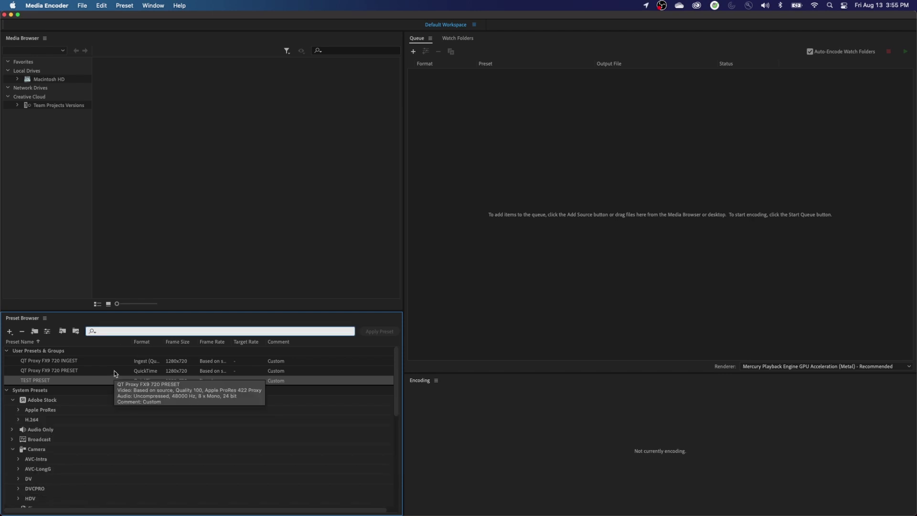
Create an ingest preset named TEST INGEST and set its transcode preset to TEST PRESET
right_click(43, 381)
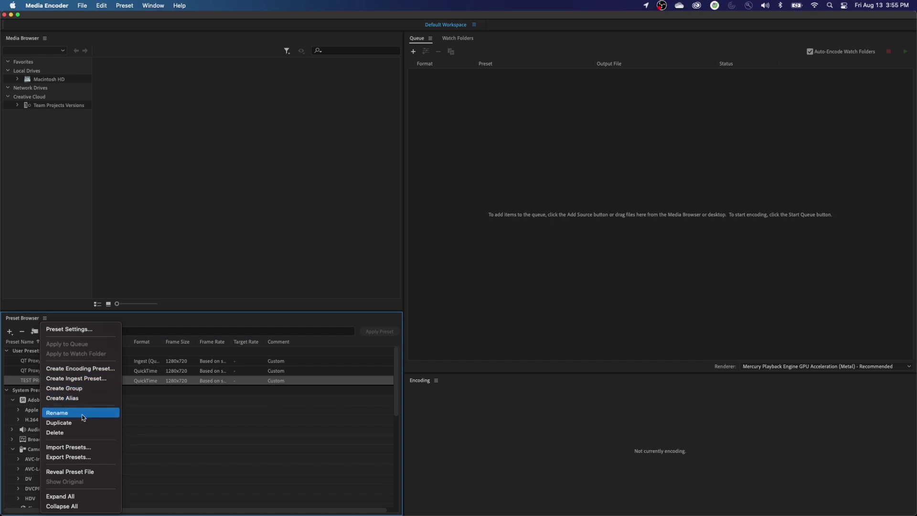
left_click(76, 379)
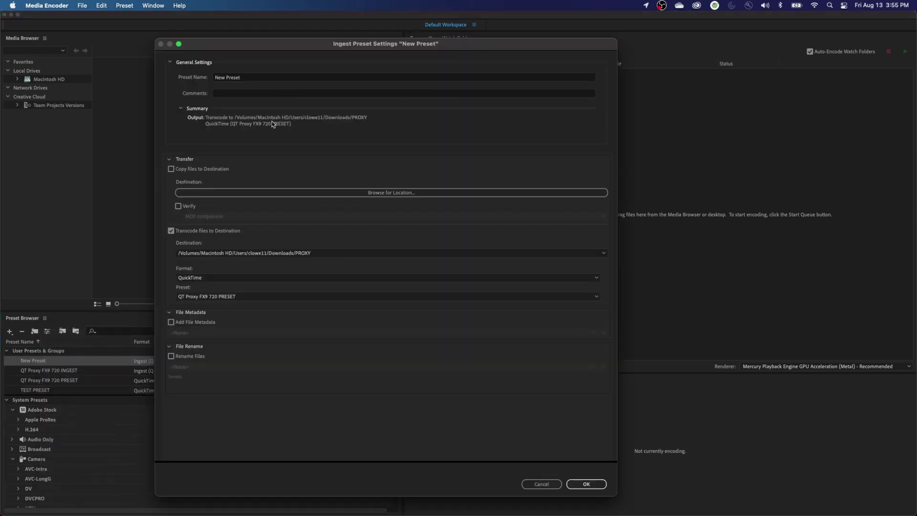
left_click(250, 79)
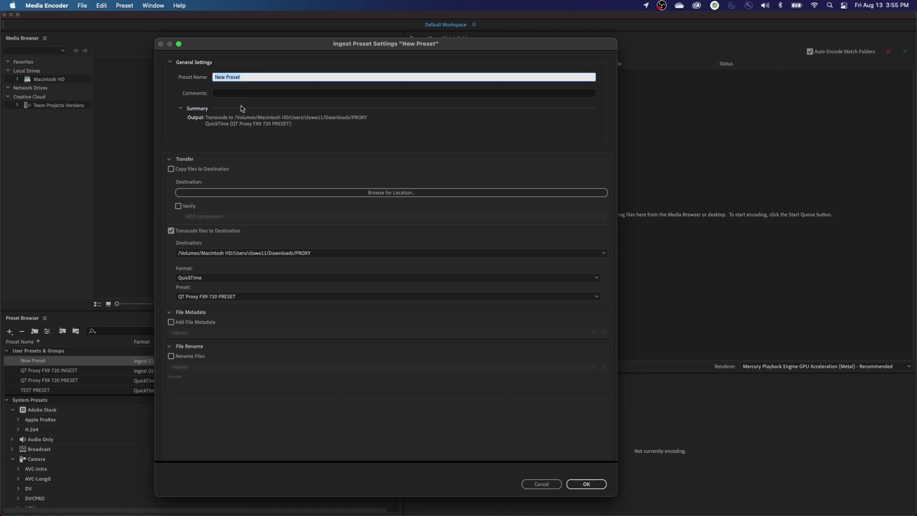
type("TEST INGEST")
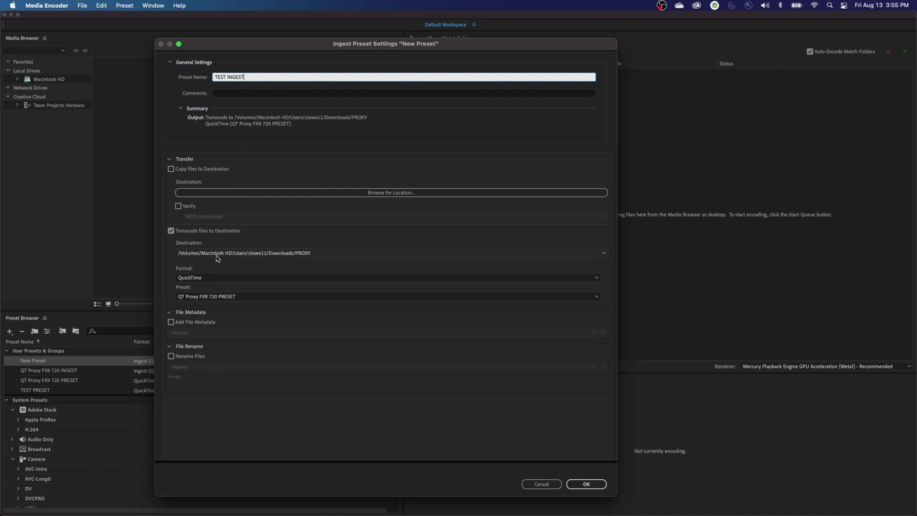
left_click(224, 296)
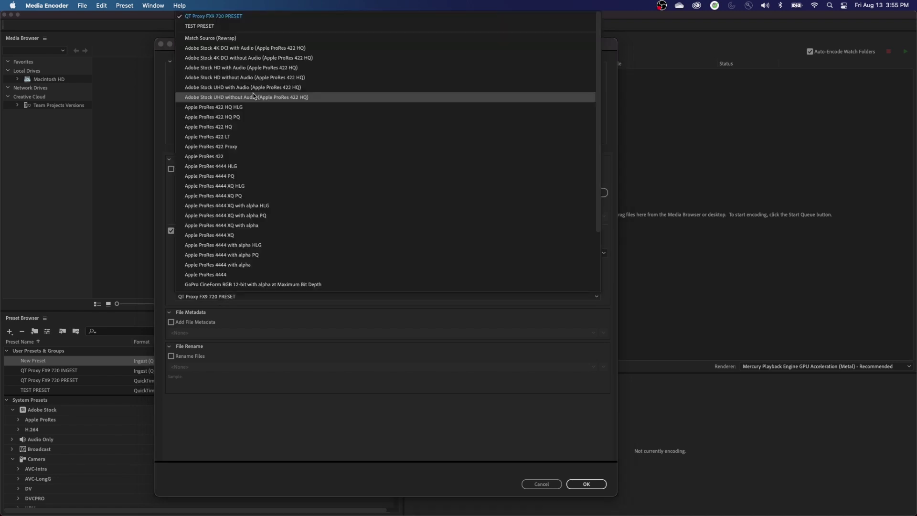
left_click(210, 28)
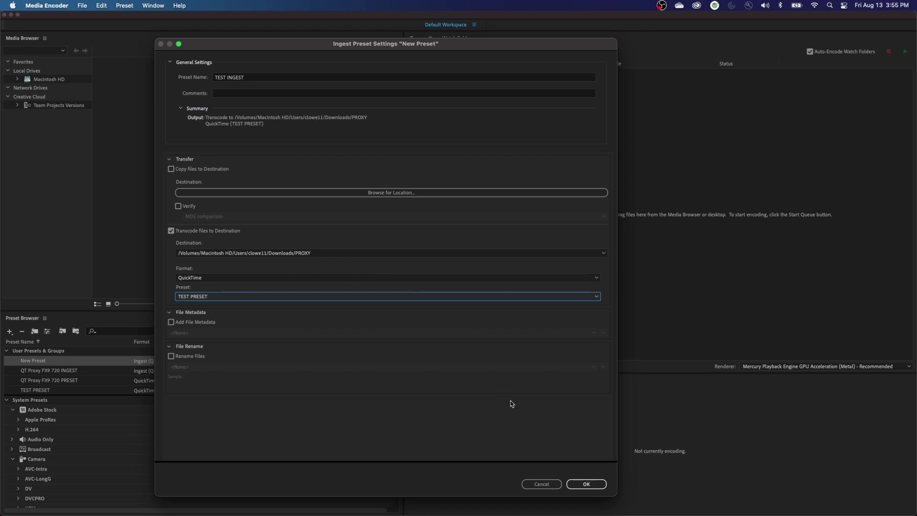
Confirm the ingest preset settings and export TEST INGEST as a Video Preset File (.epr) to the Downloads folder
left_click(587, 485)
right_click(45, 385)
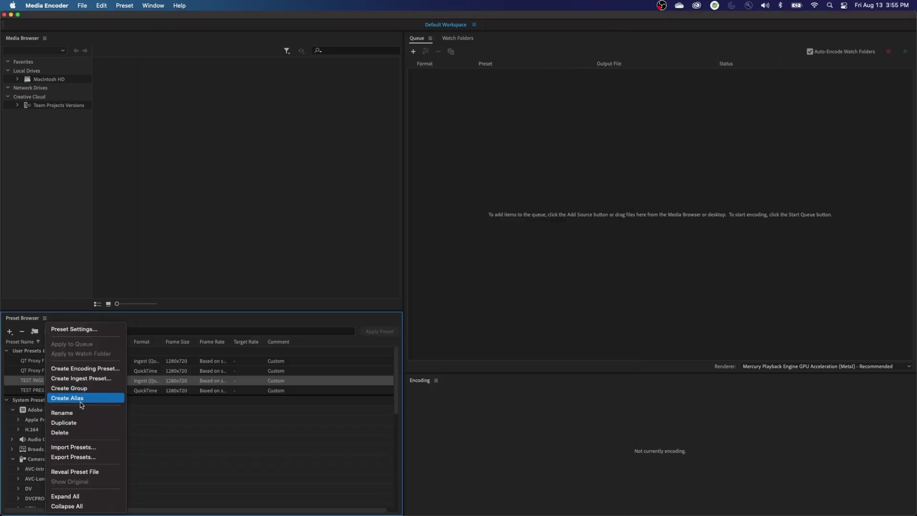
left_click(81, 457)
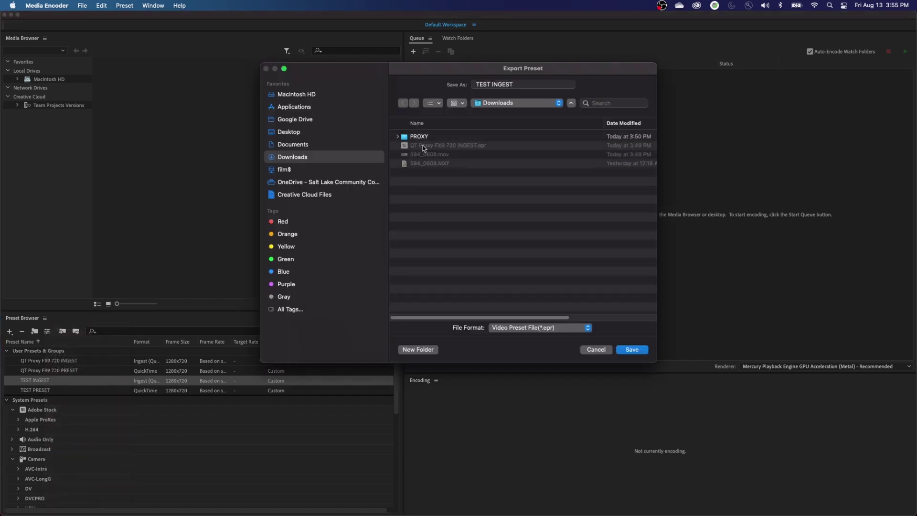
left_click(633, 349)
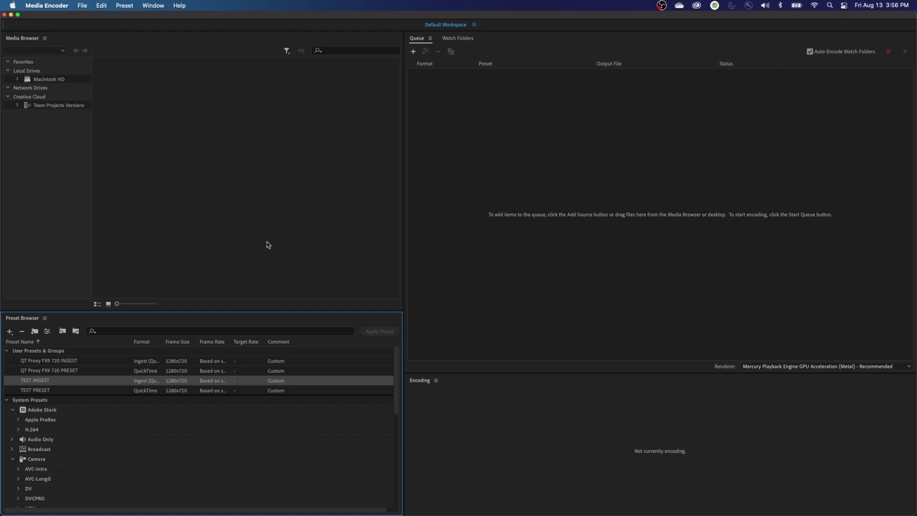
Switch to Premiere Pro and open the Create Proxies settings for the project clip 594_0608.MXF
key("super+Tab")
left_click(113, 449)
left_click(48, 422)
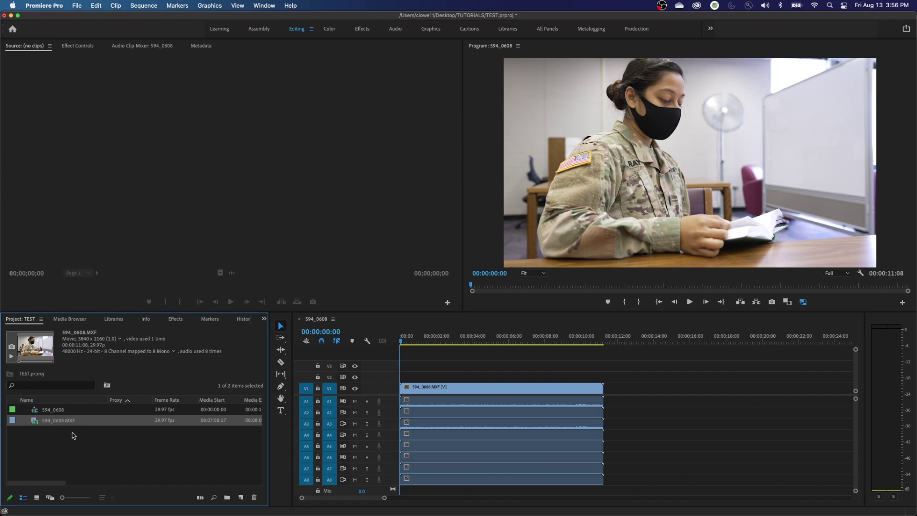
right_click(61, 424)
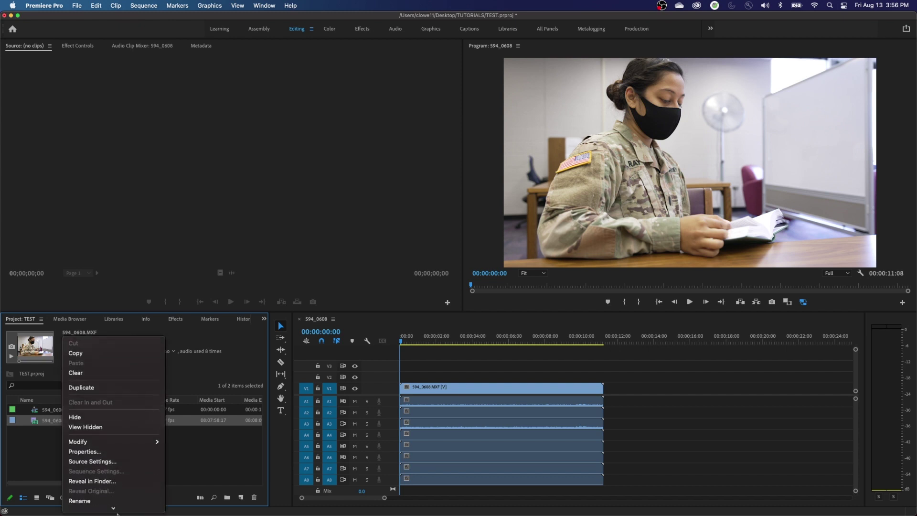
mouse_move(137, 423)
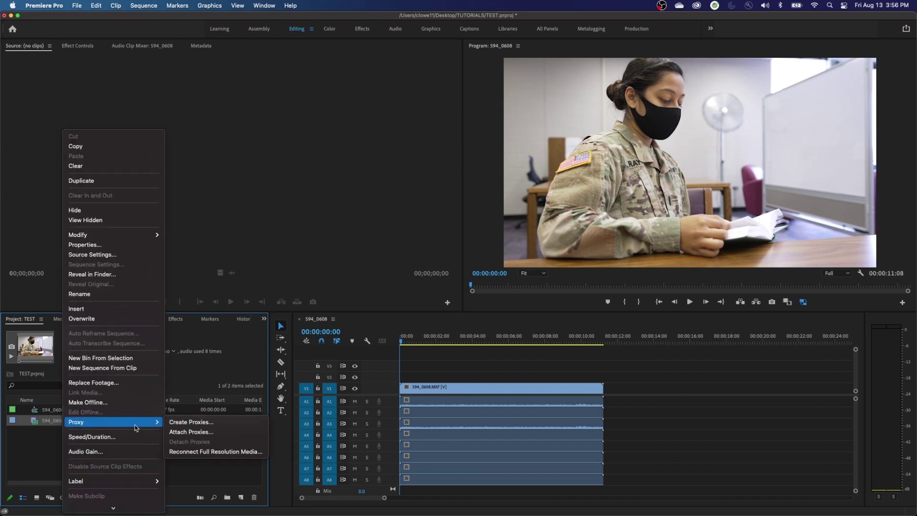
left_click(178, 423)
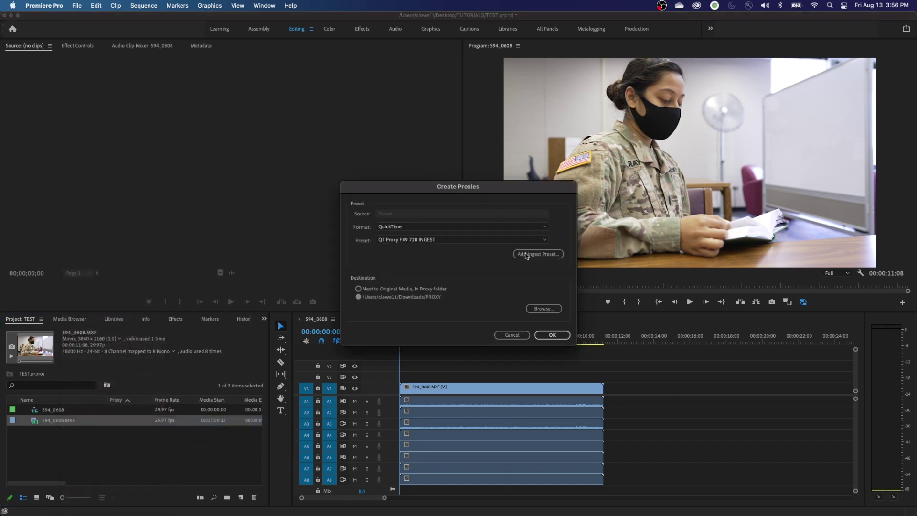
Add the ingest preset TEST INGEST.epr from Downloads and create the proxy with it in the PROXY folder
left_click(528, 254)
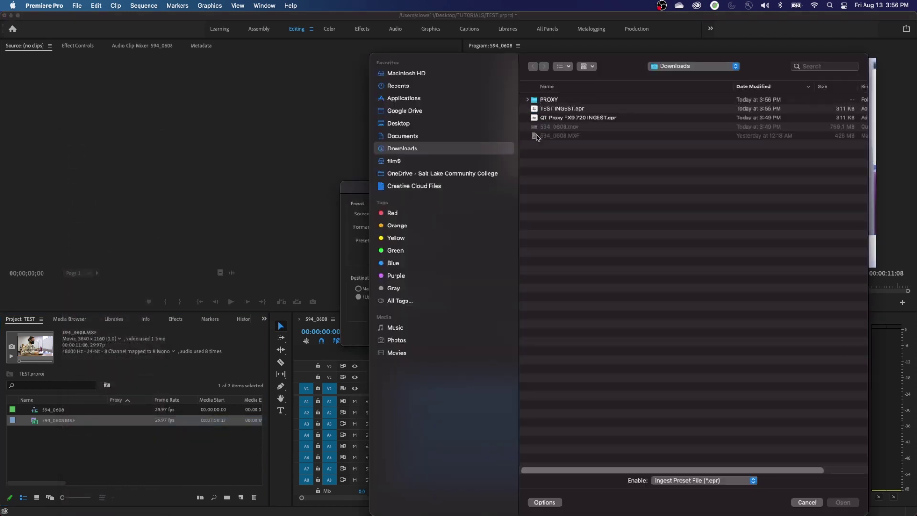
double_click(554, 109)
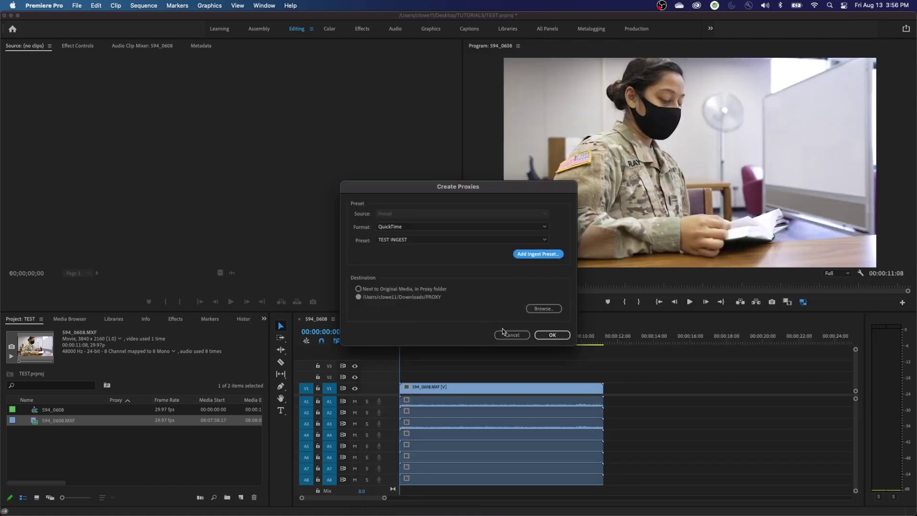
left_click(554, 336)
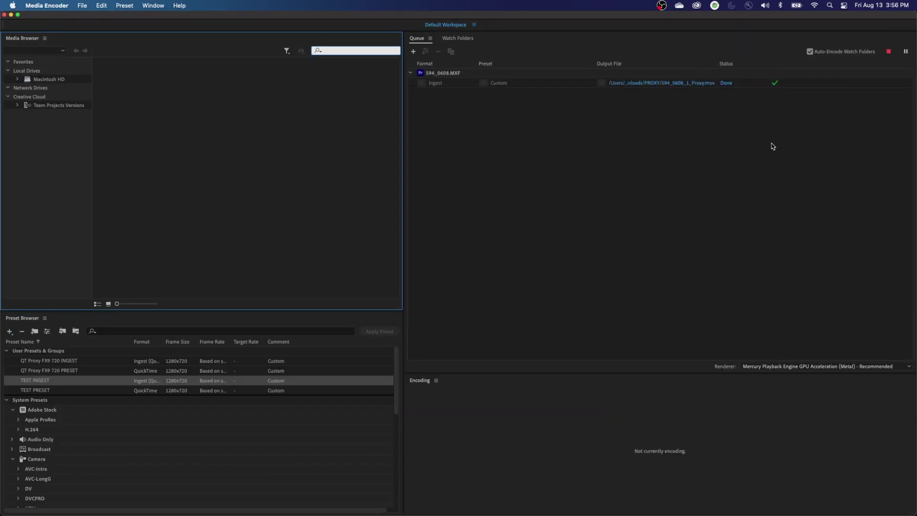
Return to Premiere Pro and compare the clip's picture and audio waveforms with proxies switched on and off
key("super+Tab")
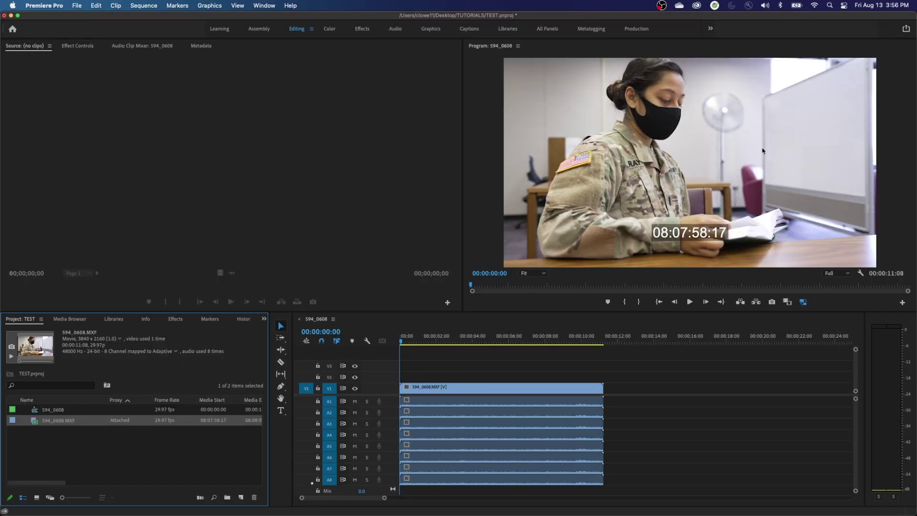
left_click(156, 443)
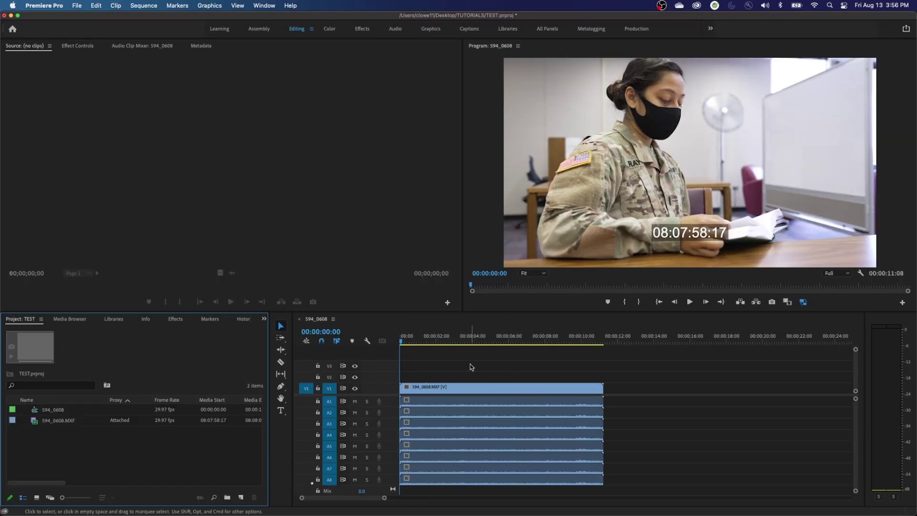
left_click(472, 340)
left_click_drag(472, 341, 477, 341)
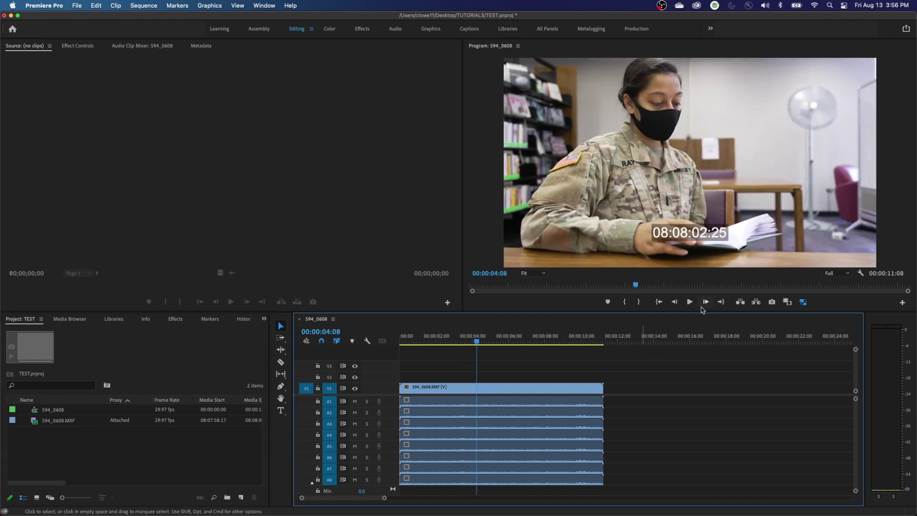
left_click(805, 303)
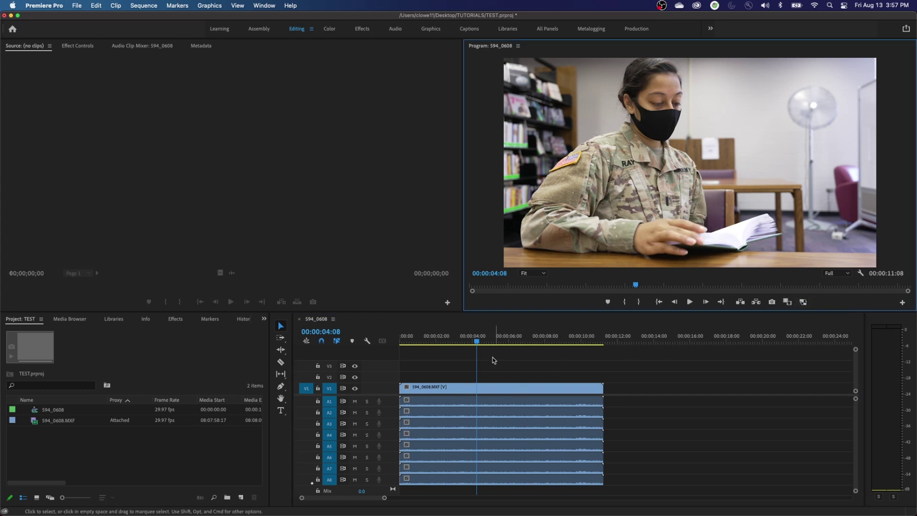
left_click(467, 416)
key("space")
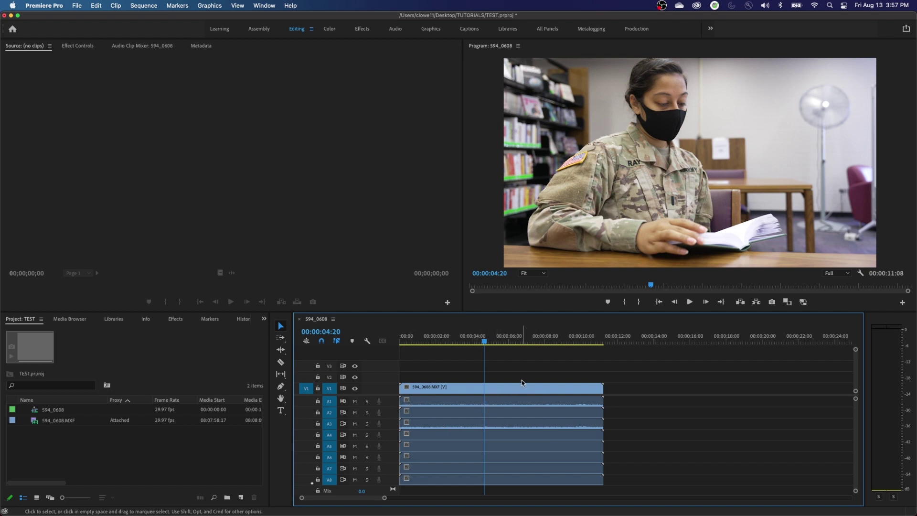
left_click(803, 302)
mouse_move(473, 338)
left_mouse_down()
mouse_move(456, 339)
mouse_move(466, 339)
left_mouse_up()
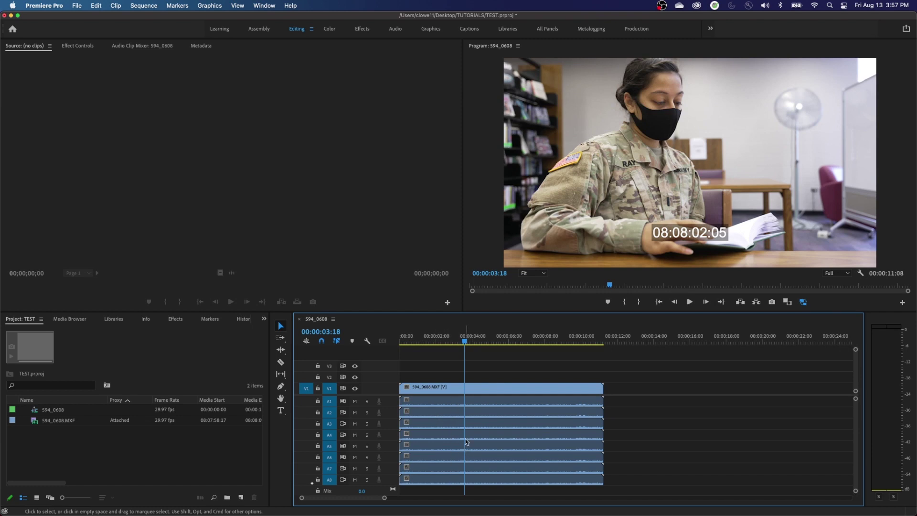
Import 594_0608_1_Proxy.mov from the PROXY folder and place it in the sequence after the original clip, leaving a gap
left_click(151, 448)
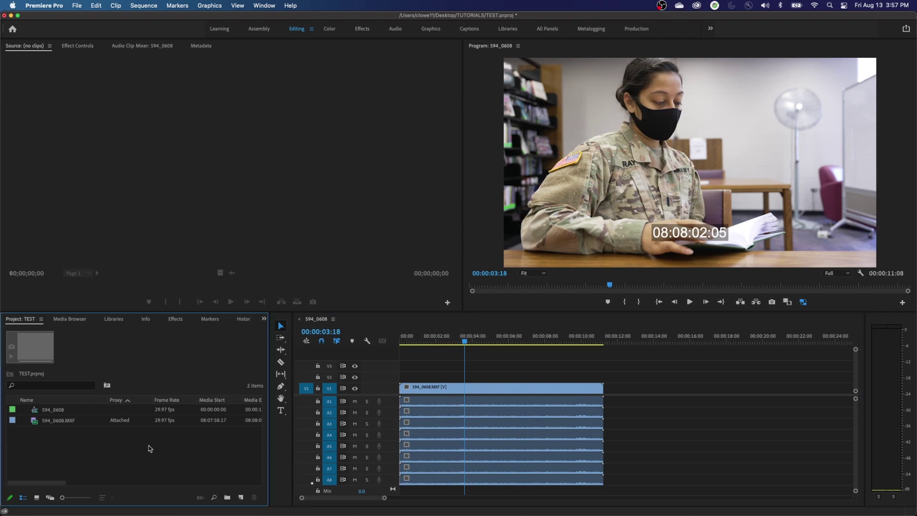
double_click(151, 448)
double_click(388, 69)
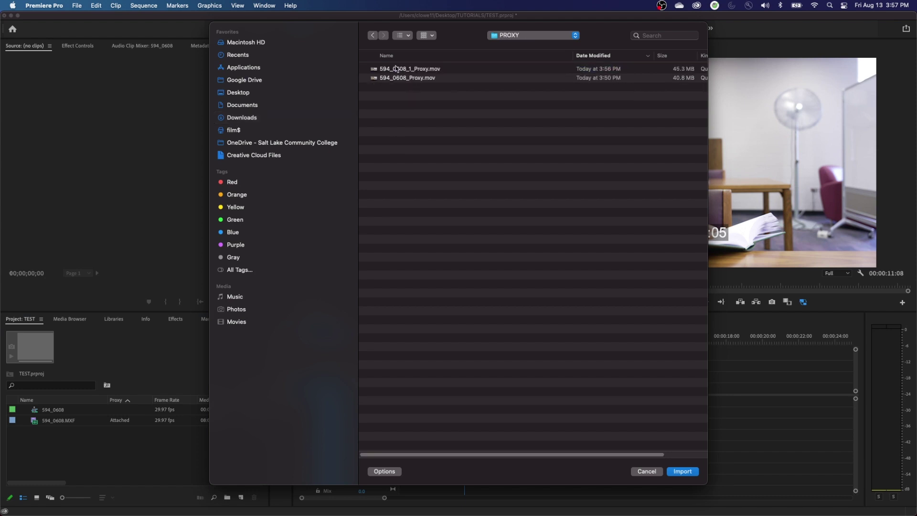
double_click(405, 69)
left_click_drag(67, 420, 650, 405)
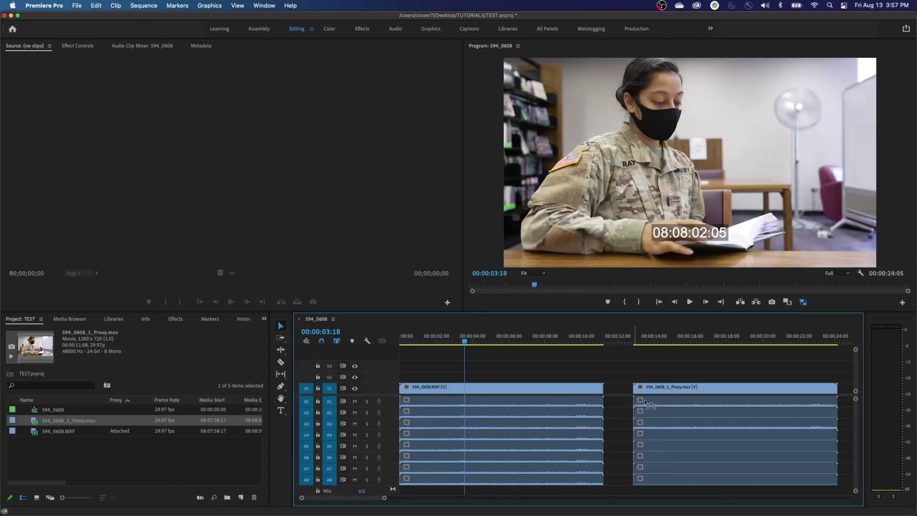
Examine the imported proxy clip's timecode overlay and its eight audio tracks in the sequence
left_click(668, 342)
left_click(687, 395)
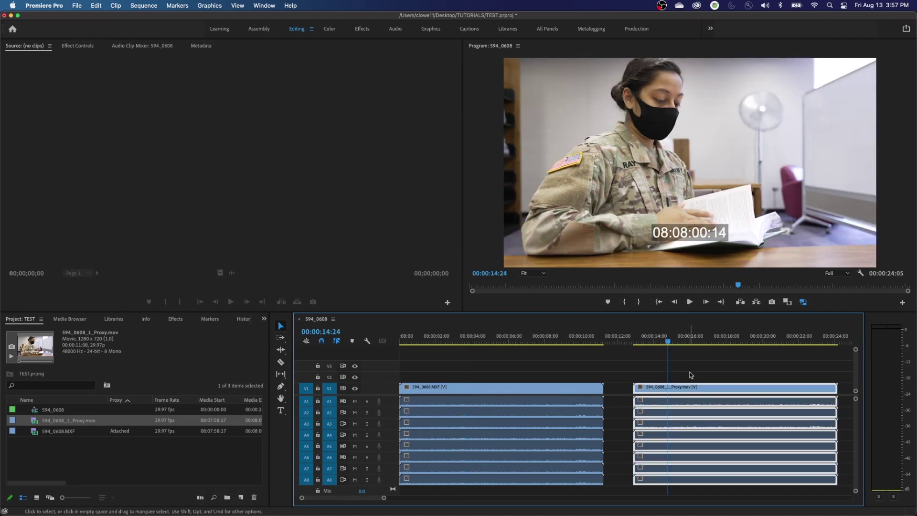
left_click(803, 306)
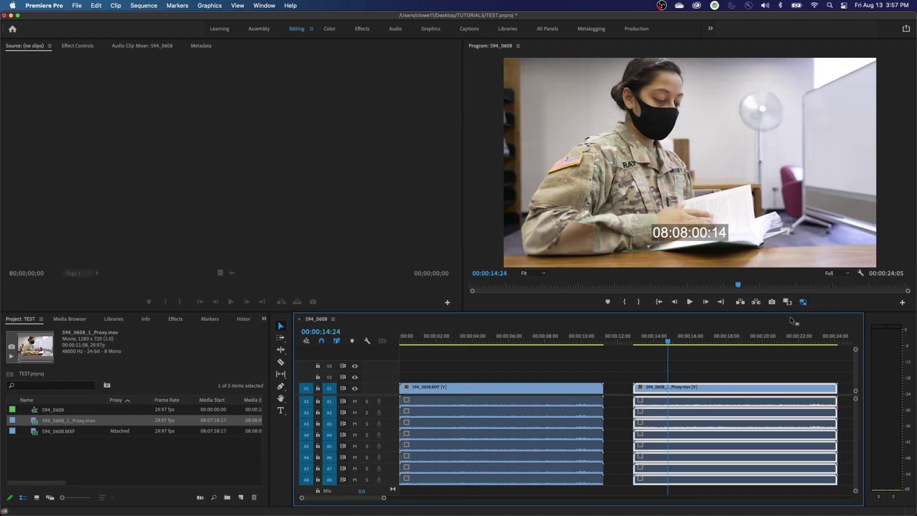
left_click(681, 375)
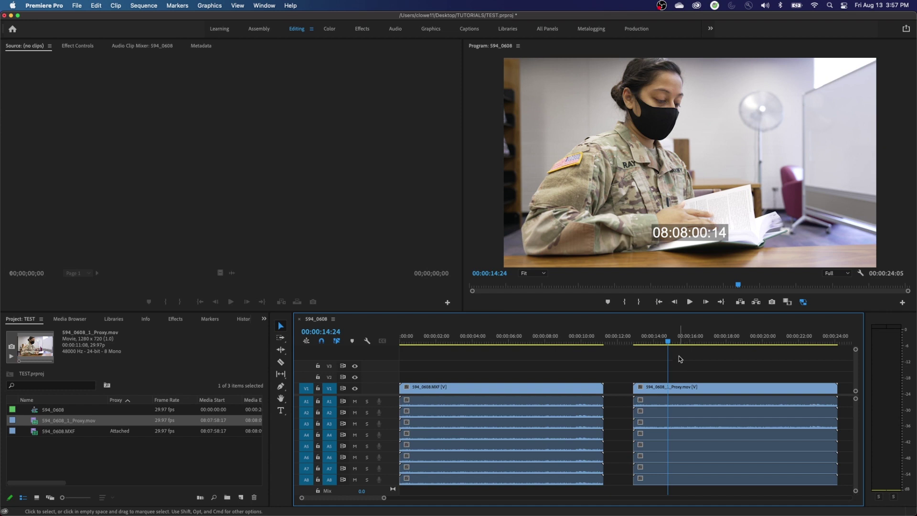
left_click(684, 407)
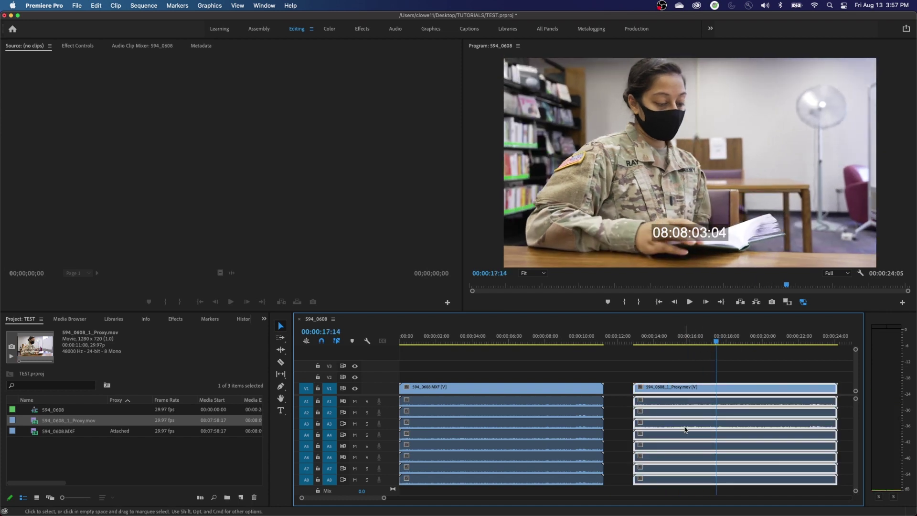
Delete both clips from the sequence and remove 594_0608_1_Proxy.mov from the project
left_click_drag(696, 364, 715, 416)
key("Delete")
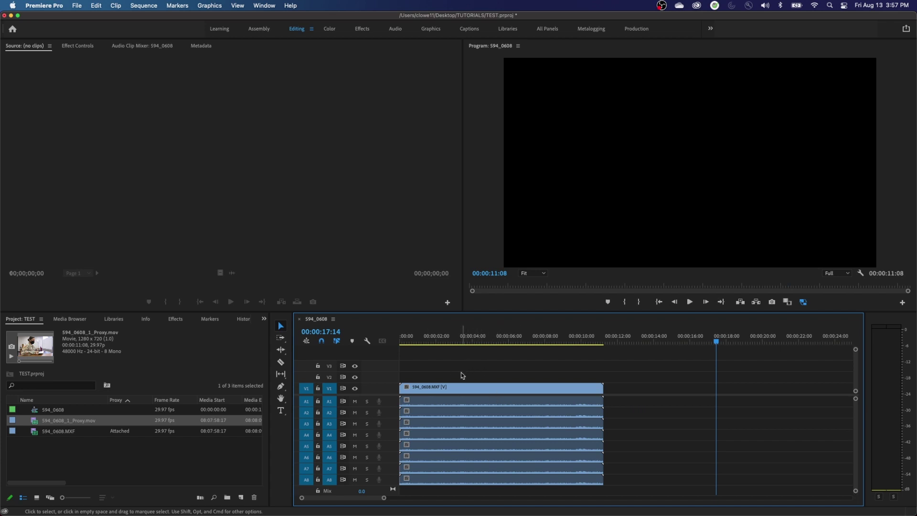
left_click_drag(440, 364, 487, 444)
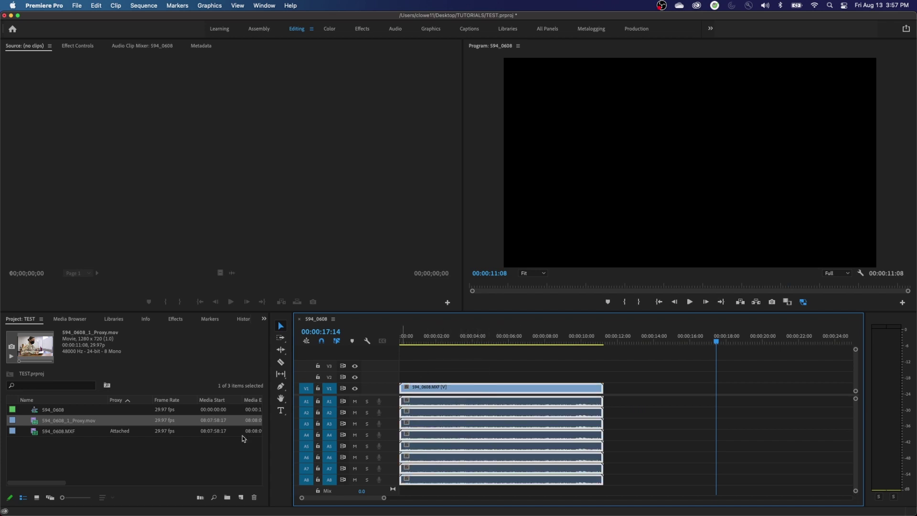
key("Delete")
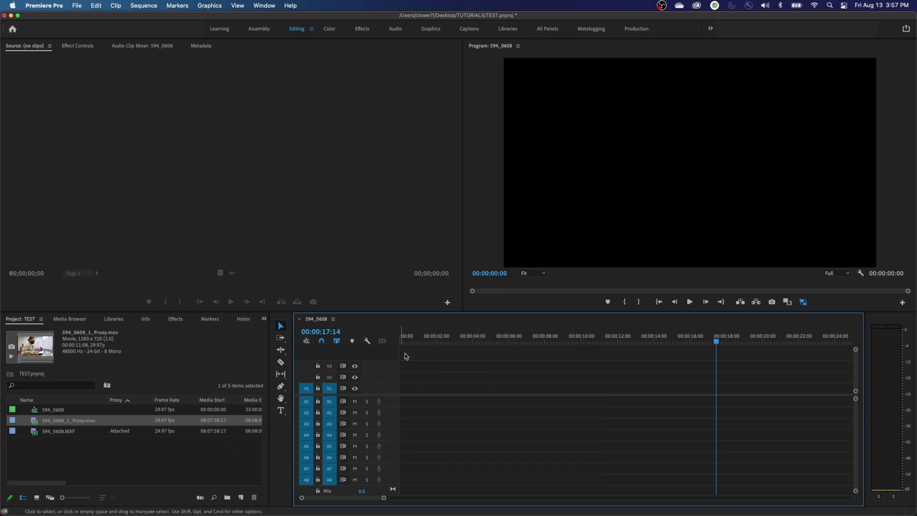
left_click(43, 420)
key("Delete")
Place 594_0608.MXF with its attached proxy at the start of the sequence, check its audio layout, and delete it again
left_click(33, 421)
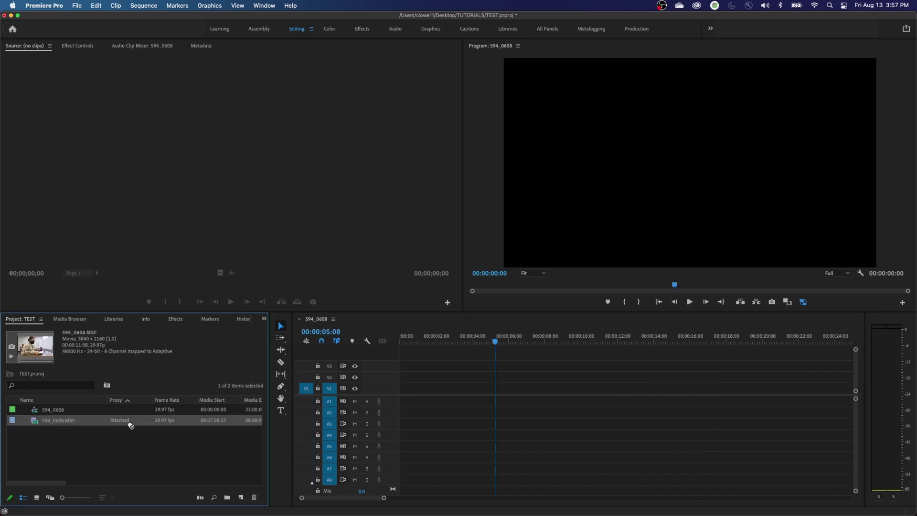
left_click_drag(131, 426, 400, 398)
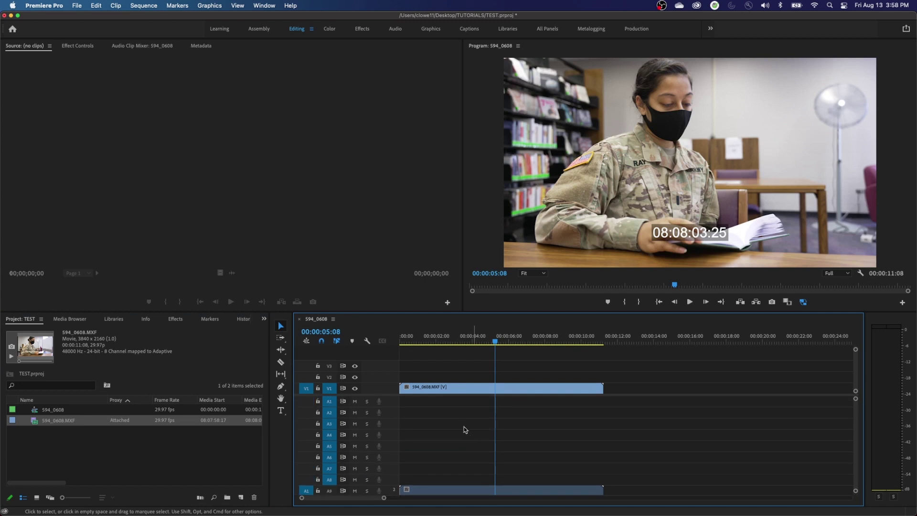
left_click(434, 489)
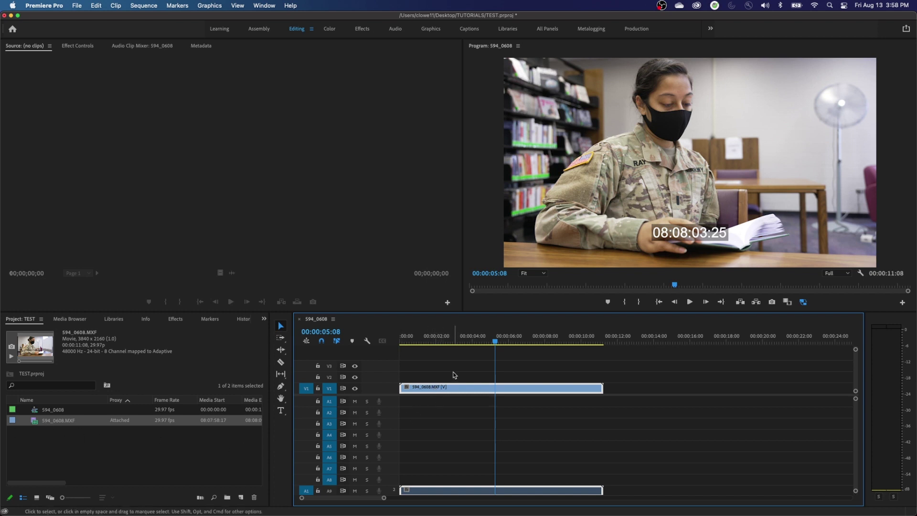
left_click_drag(454, 374, 478, 419)
key("Delete")
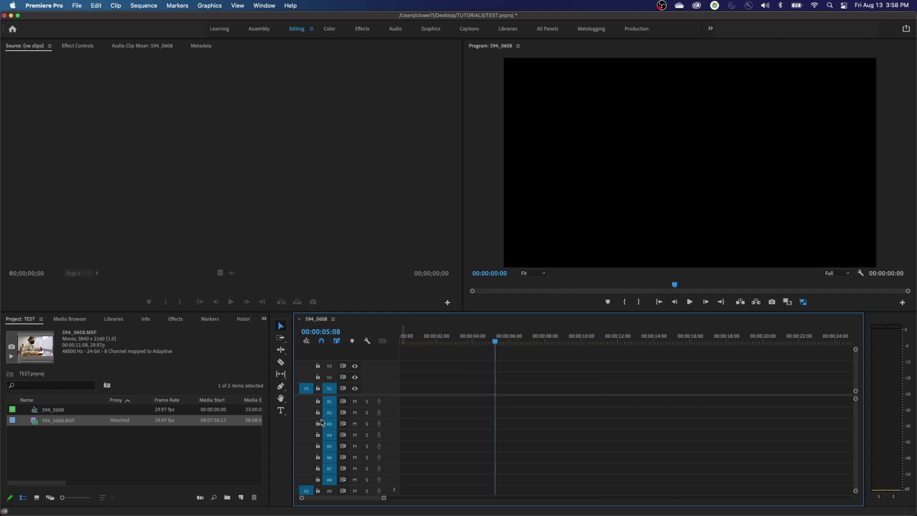
Delete the 594_0608 sequence and the 594_0608.MXF clip from the project
left_click(107, 455)
key("super+a")
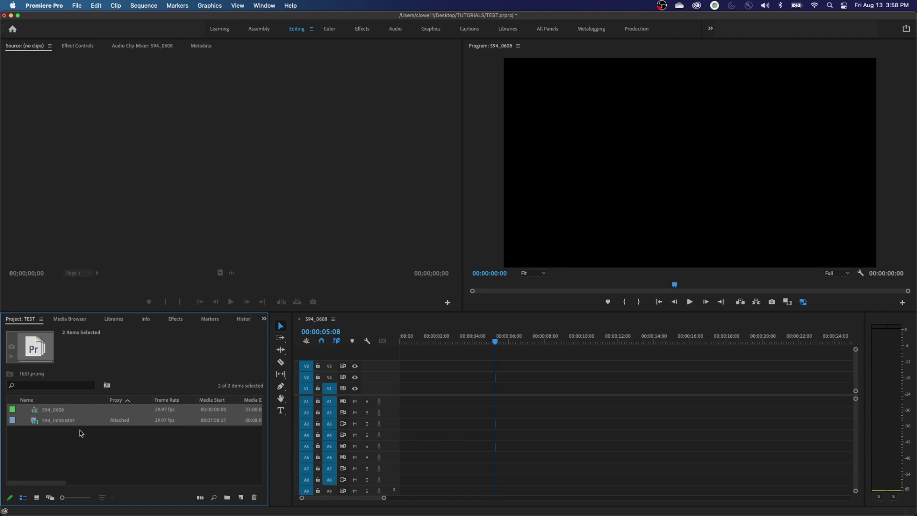
key("Delete")
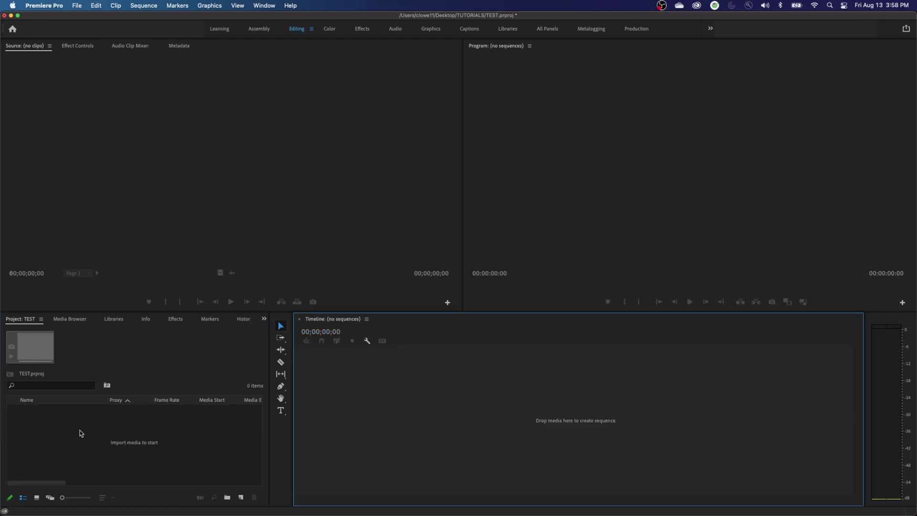
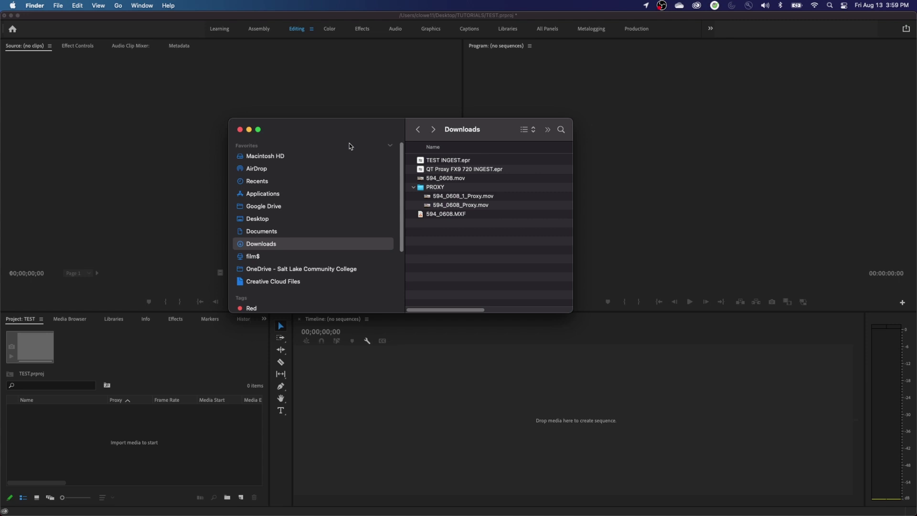
In Finder, delete 594_0608_1_Proxy.mov and 594_0608_Proxy.mov from the PROXY folder in Downloads
left_click(449, 199)
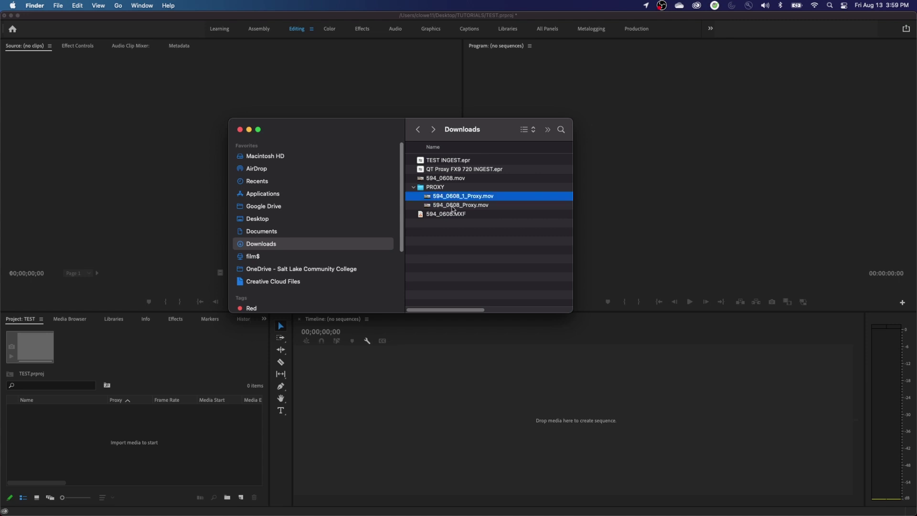
left_click(452, 205, "shift")
key("super+BackSpace")
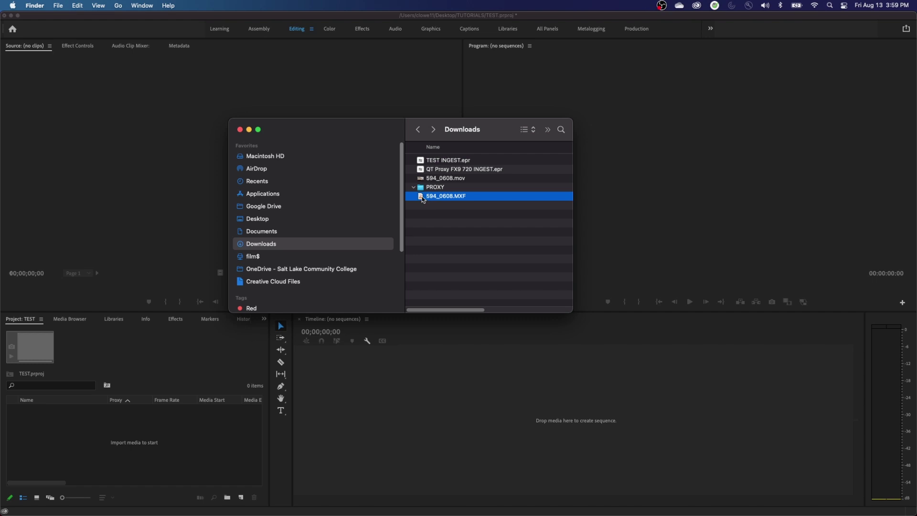
Import 594_0608.MXF from Downloads into the project and build a new sequence from it
left_click_drag(423, 199, 128, 413)
left_click_drag(37, 413, 444, 414)
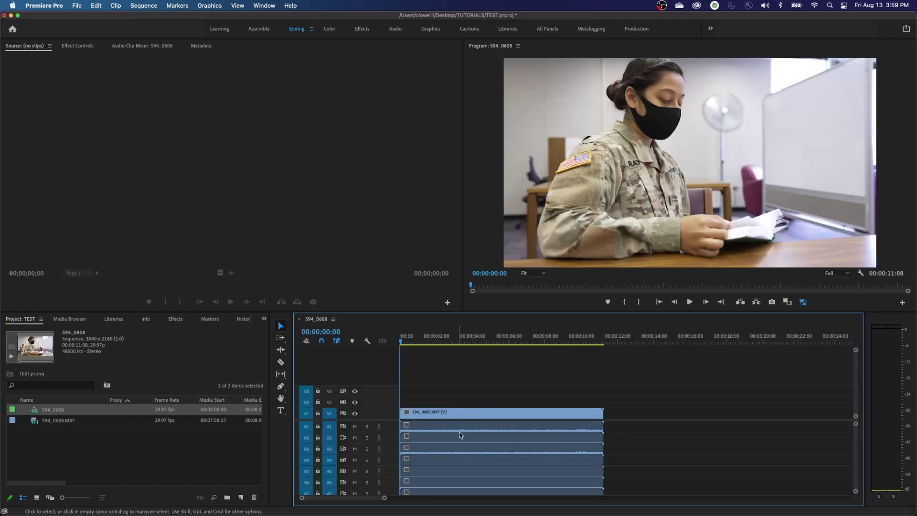
Inspect the clip's individual audio tracks in the 594_0608 sequence, from A1 through A8
left_click(597, 430)
left_click(614, 431)
left_click(594, 430, "alt")
left_click(597, 450, "alt")
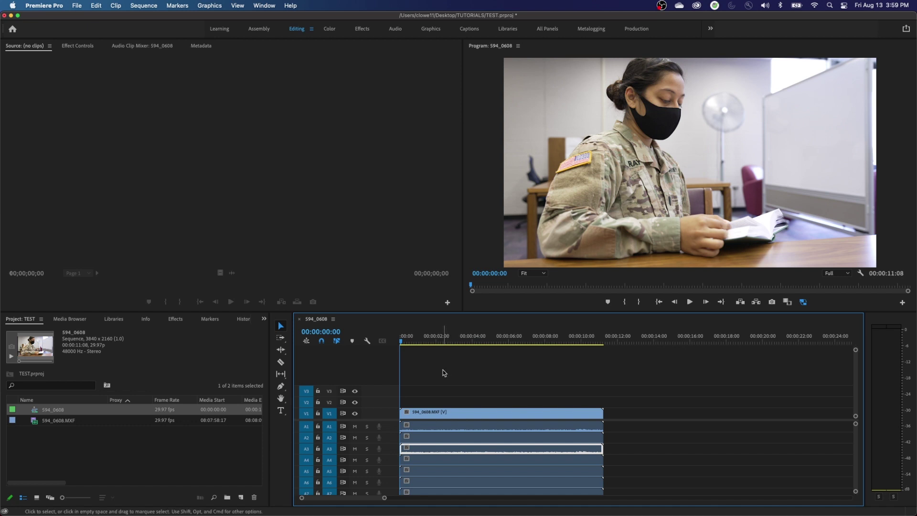
left_click_drag(639, 428, 564, 489)
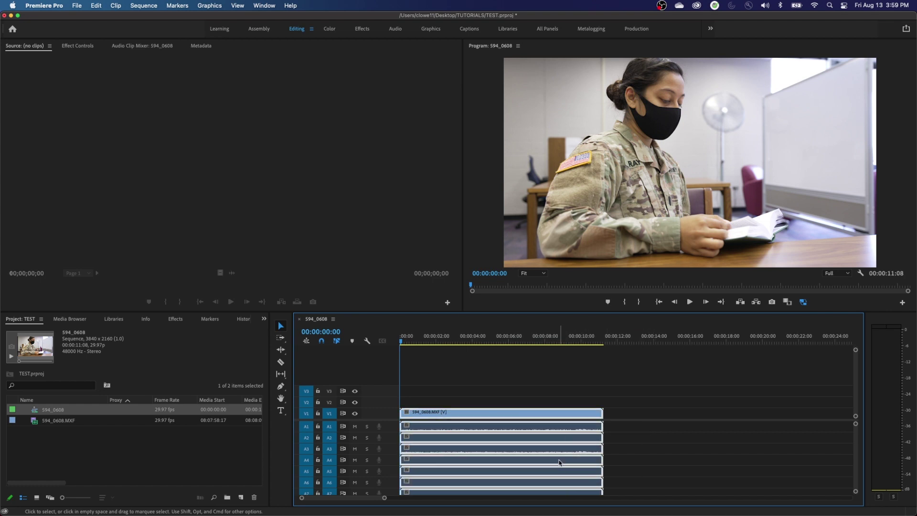
scroll(478, 440, "down", 2)
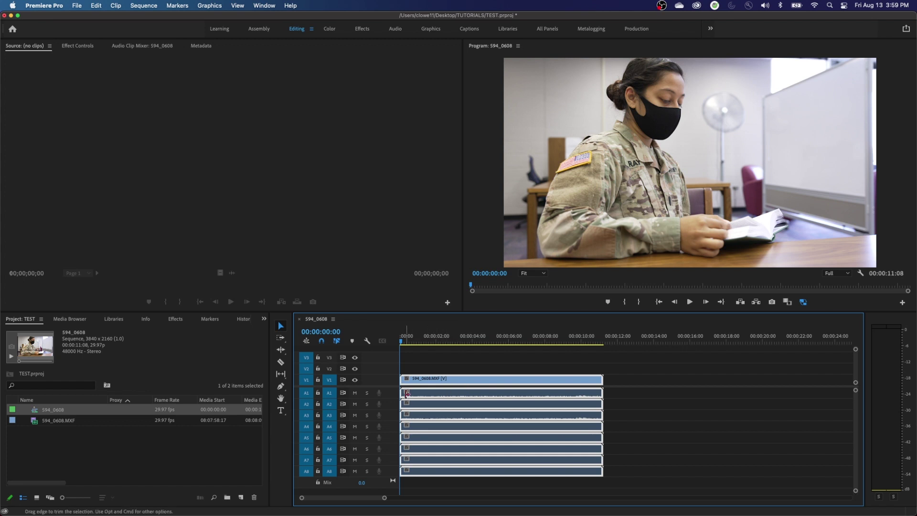
Delete the 594_0608.MXF clip from the timeline and remove the 594_0608 sequence from the project
left_click(476, 381)
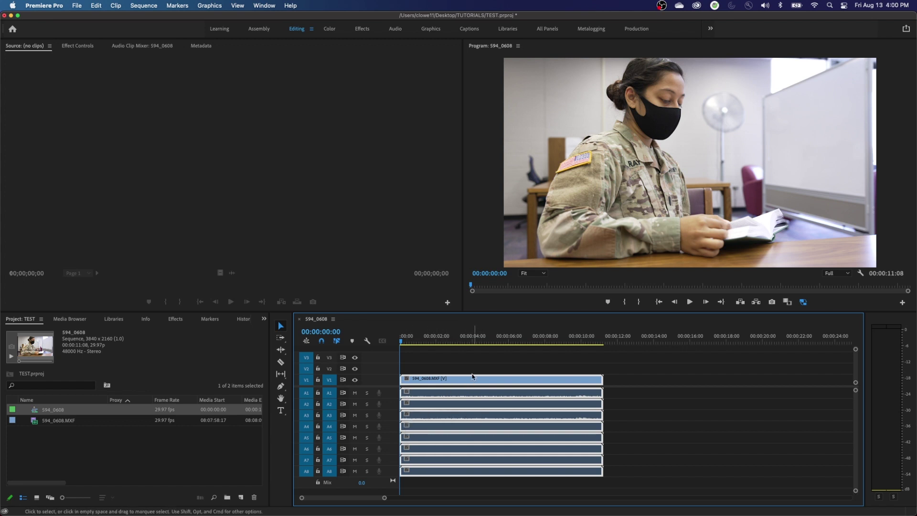
key("Delete")
left_click(113, 445)
left_click(79, 410)
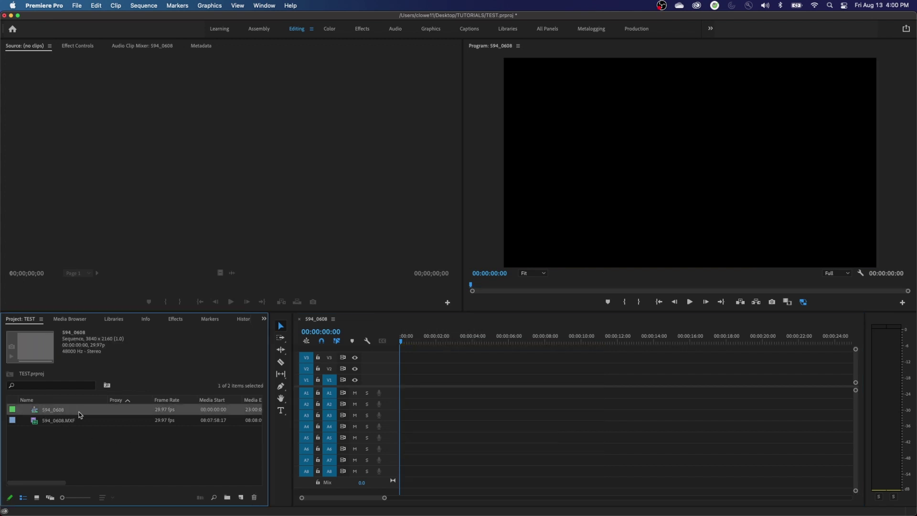
key("Delete")
left_click(56, 411)
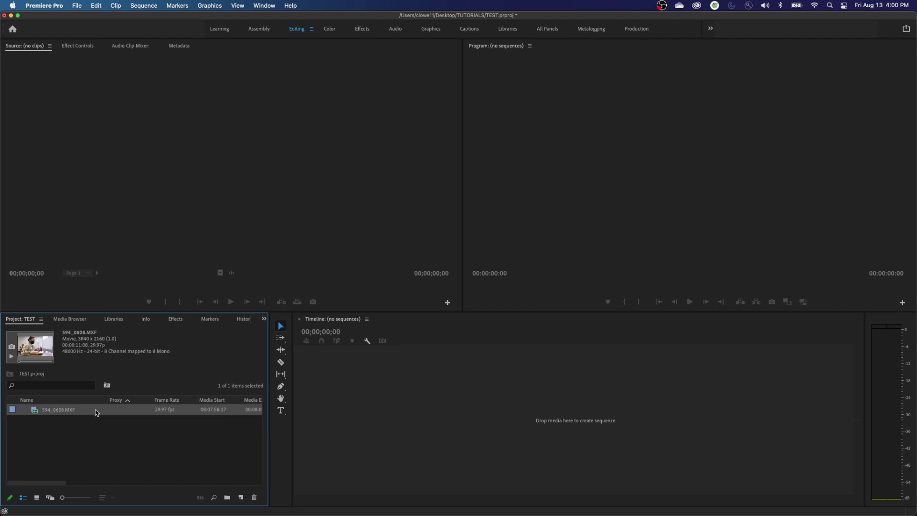
left_click(86, 433)
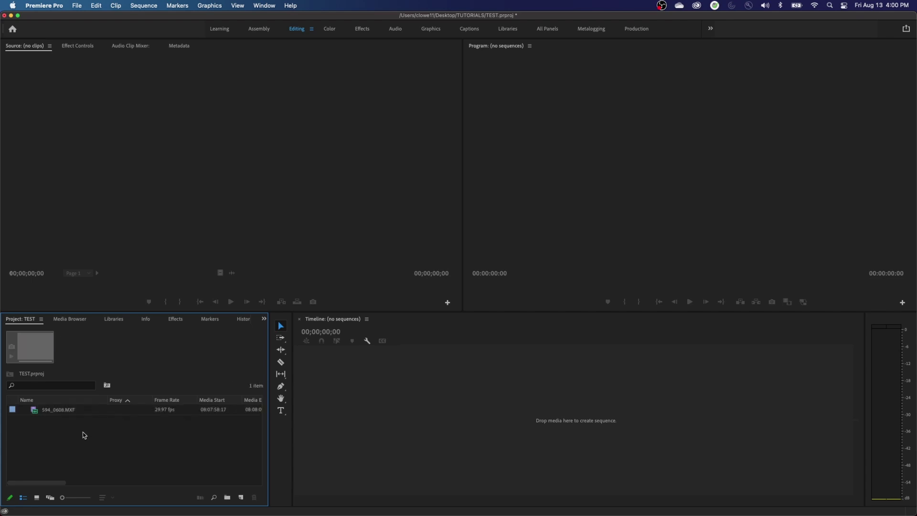
left_click(38, 416)
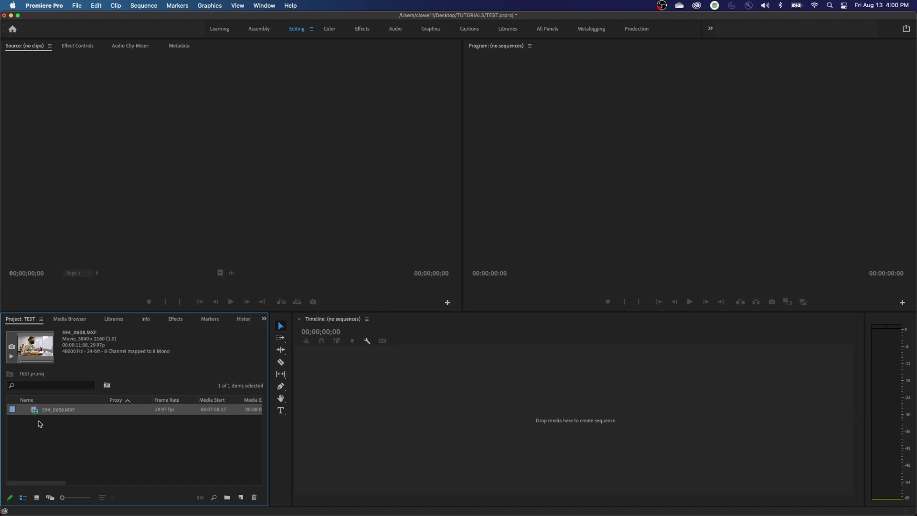
left_click(42, 422)
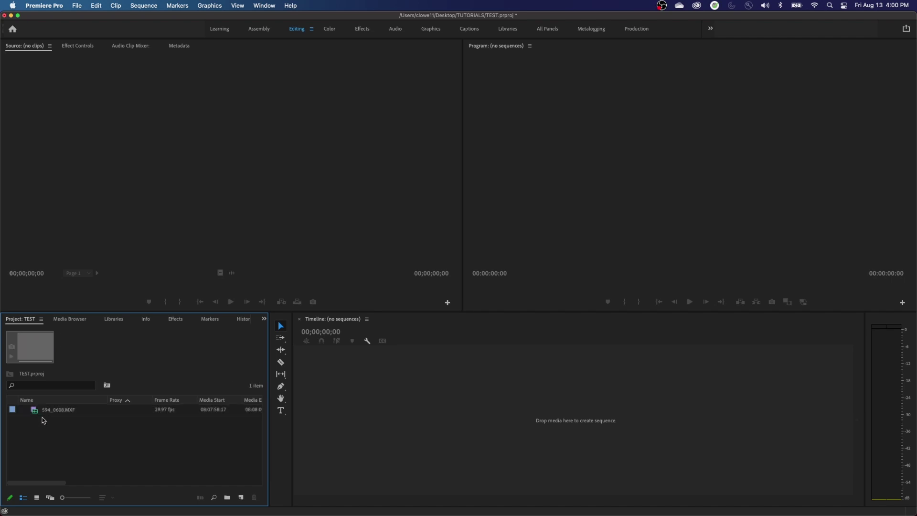
left_click(42, 412)
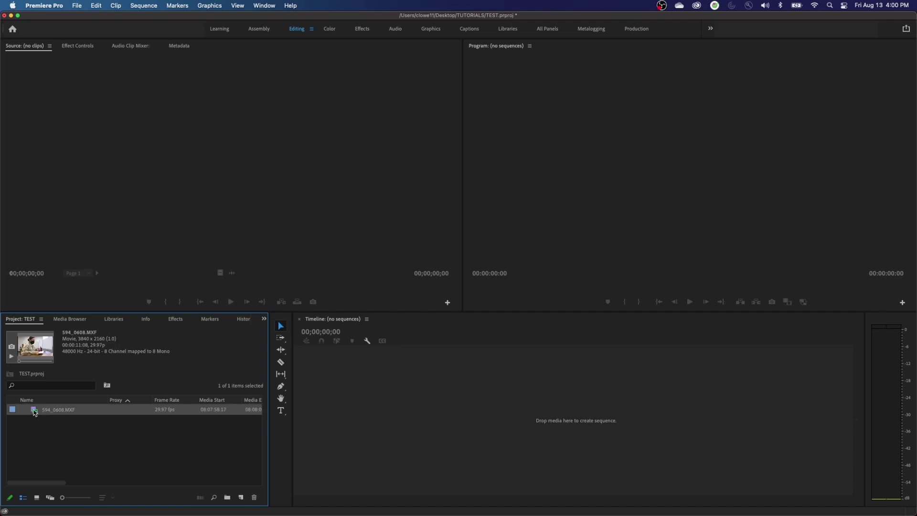
left_click(56, 436)
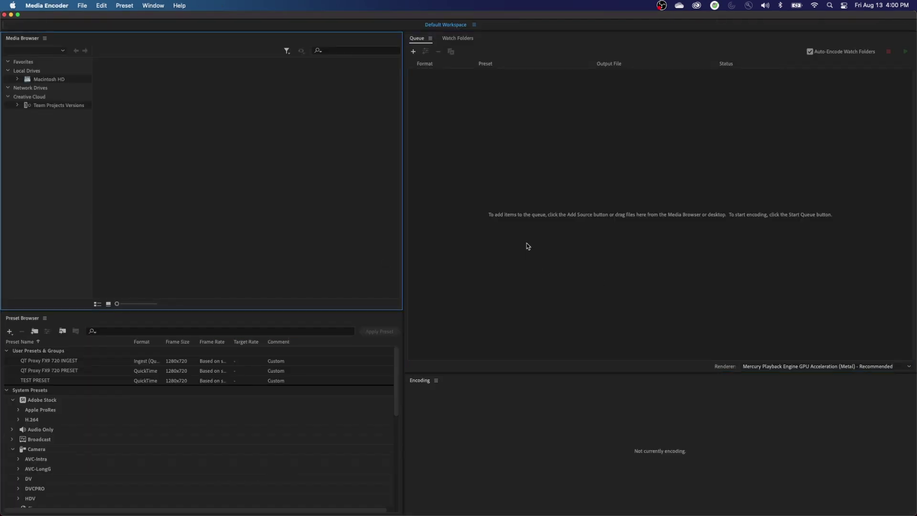
In Media Encoder, add 594_0608.MXF as a source to the encoding queue
left_click(526, 245)
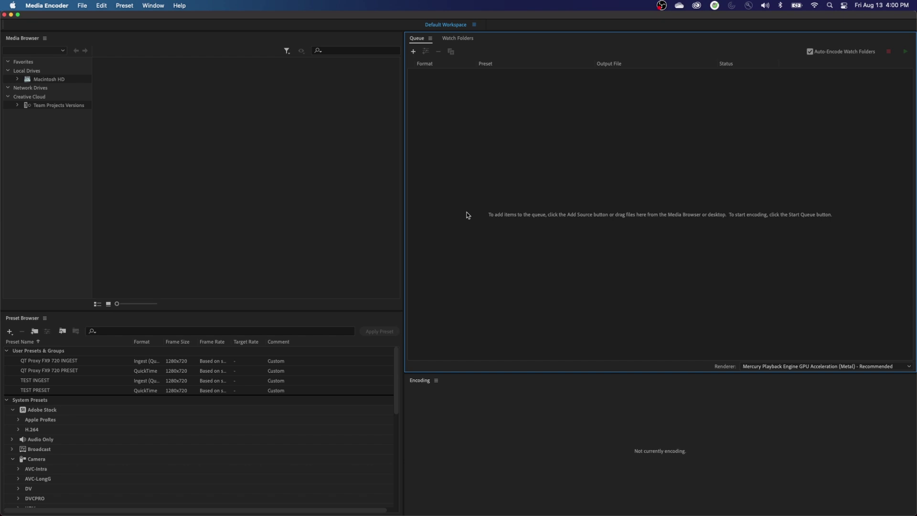
double_click(500, 185)
left_click(423, 130)
double_click(423, 131)
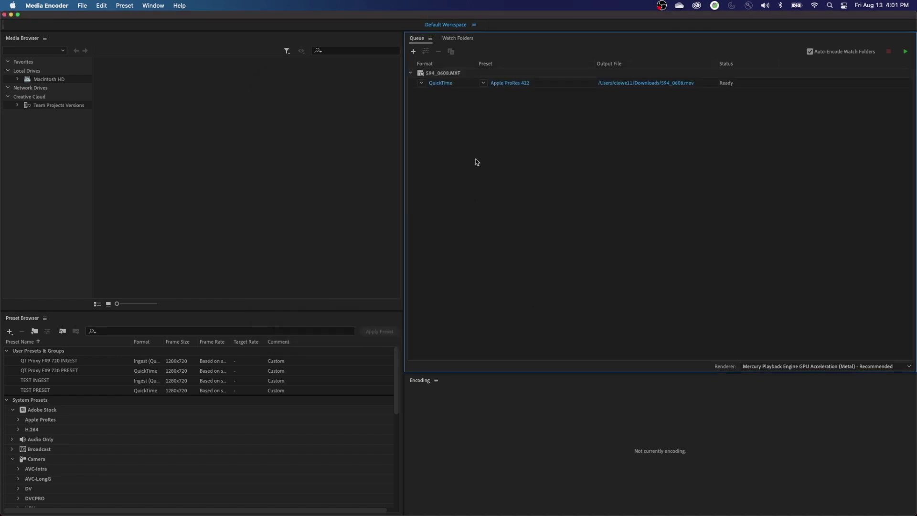
left_click(455, 90)
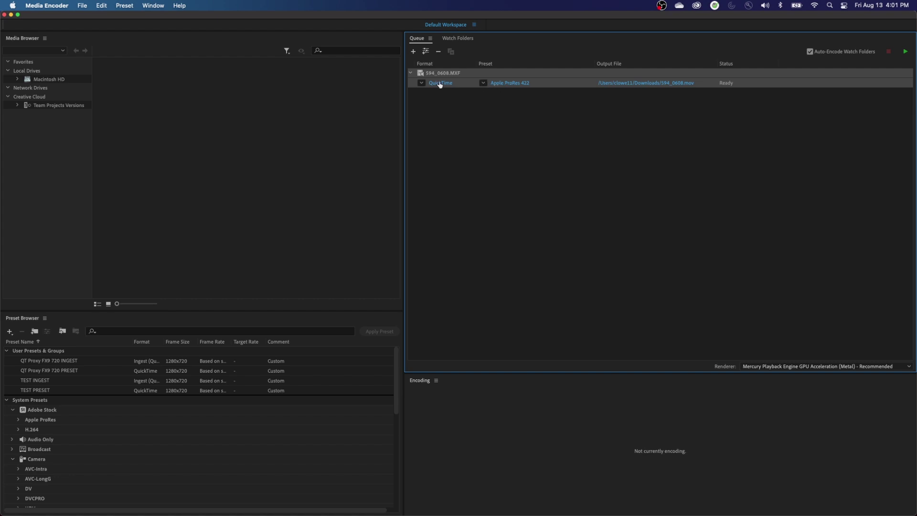
left_click(421, 85)
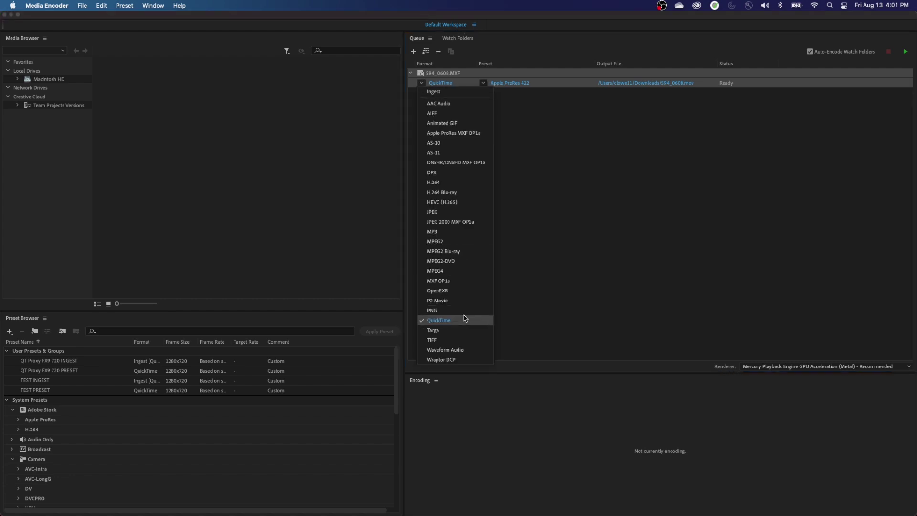
left_click(540, 167)
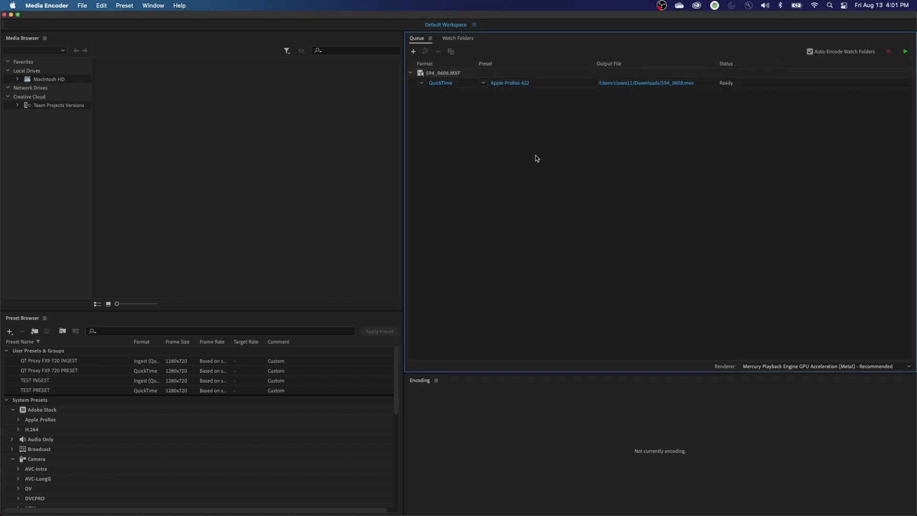
left_click(486, 86)
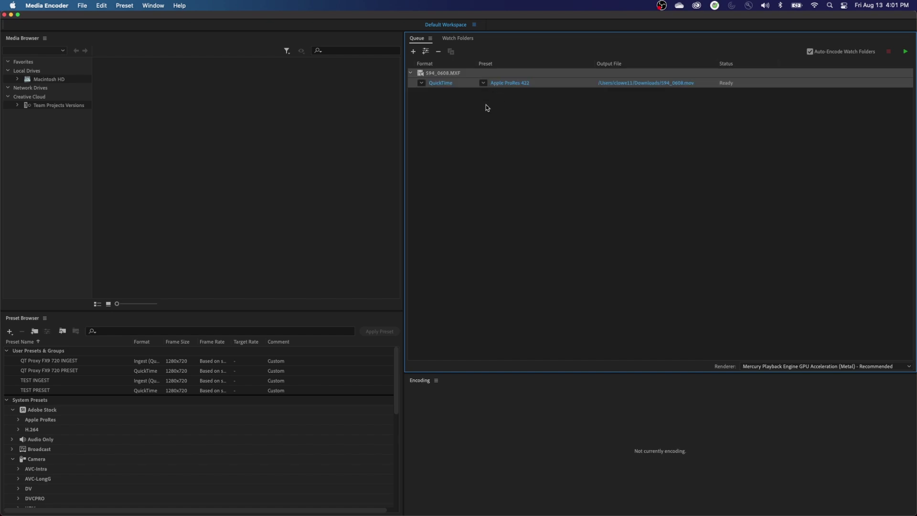
left_click(485, 95)
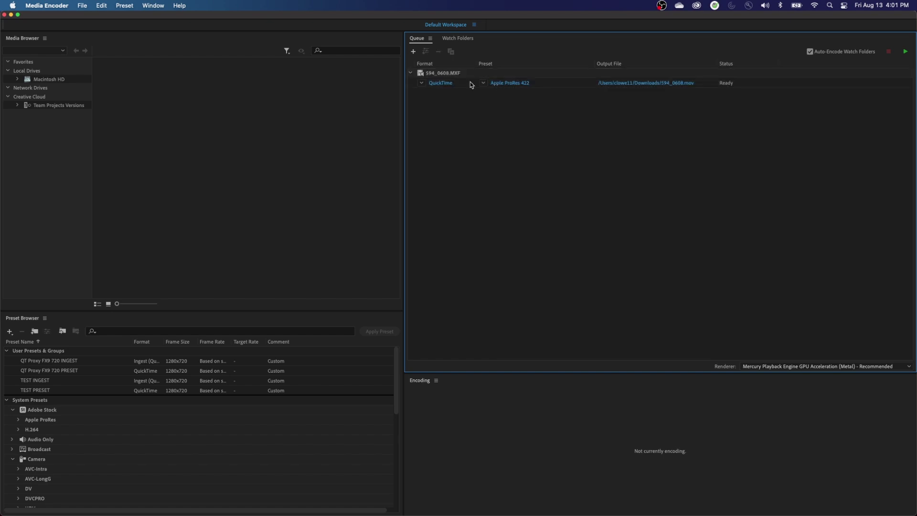
Open the Apple ProRes 422 export settings of the queued clip and match its video settings to the source
left_click(501, 87)
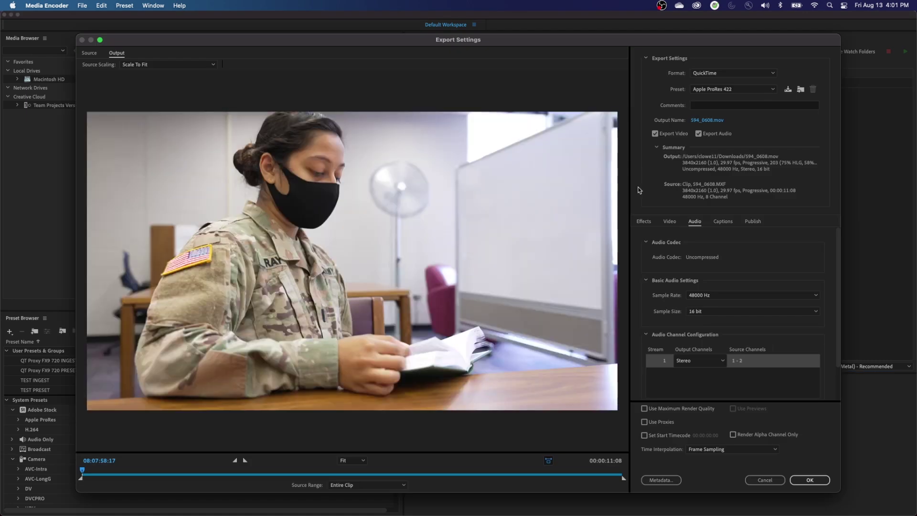
left_click(667, 221)
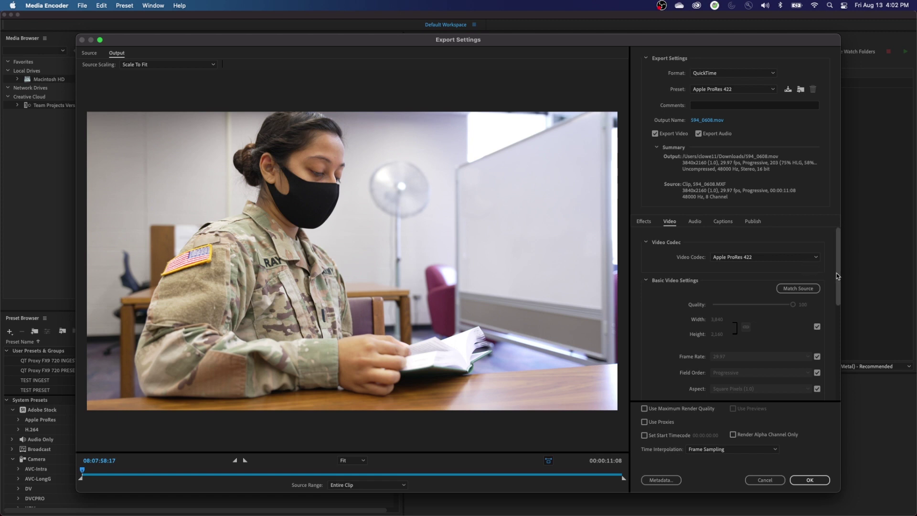
left_click(793, 290)
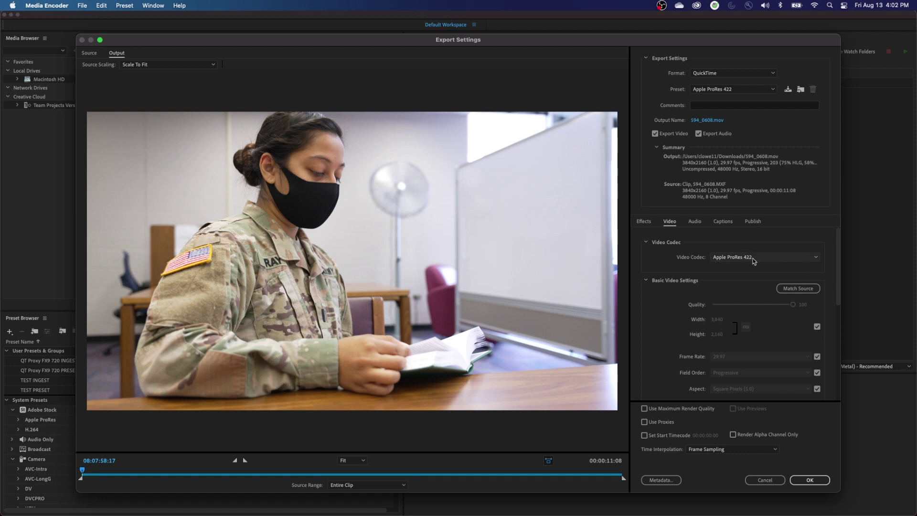
Configure the export audio as eight separate mono streams, mapped to source channels 1 through 8
left_click(697, 222)
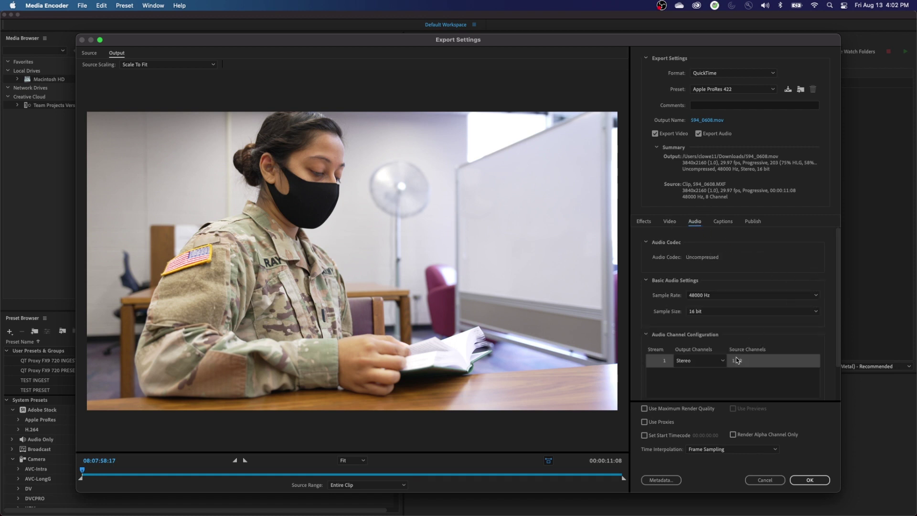
left_click(688, 363)
left_click(701, 356)
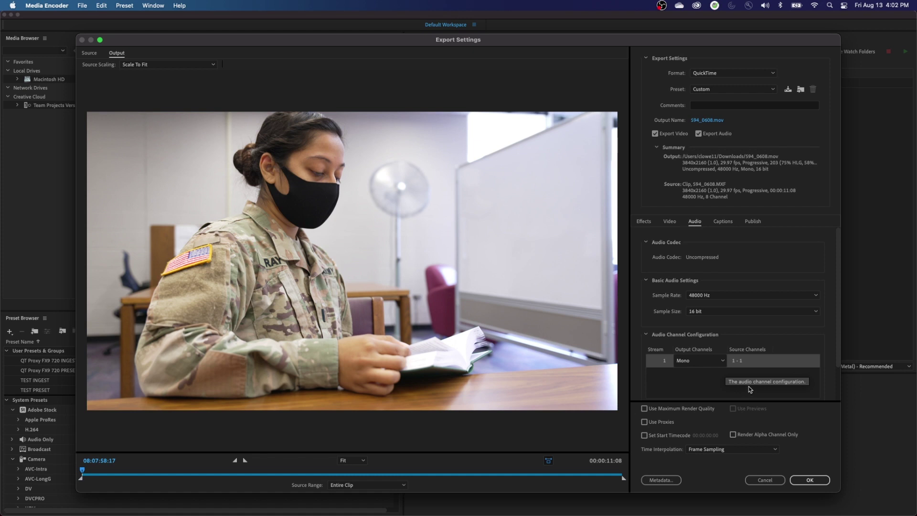
scroll(810, 385, "down", 3)
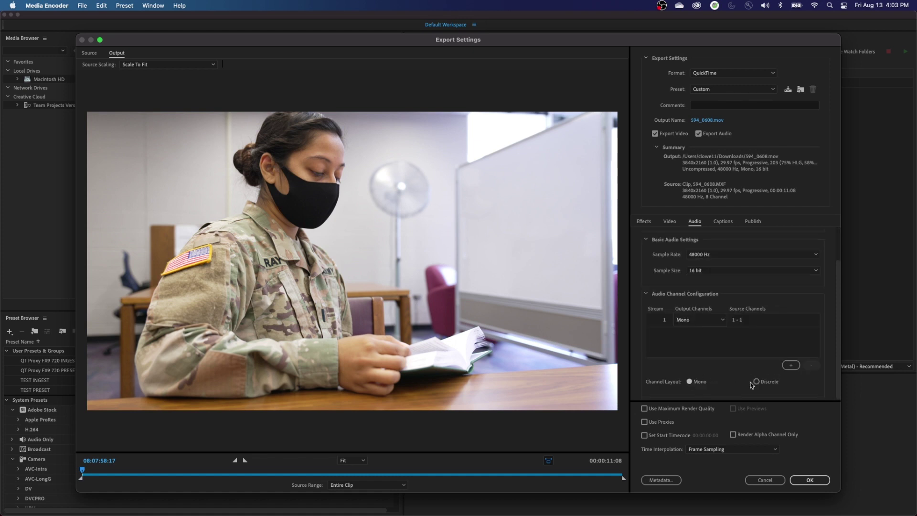
left_click(793, 367)
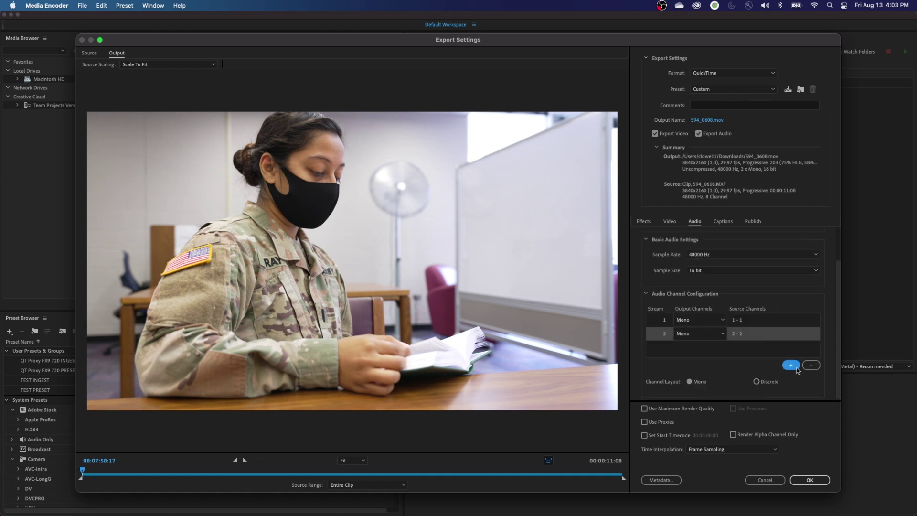
left_click(793, 367)
left_click(793, 367)
left_click(794, 367)
left_click(794, 367)
left_click(796, 367)
left_click(797, 367)
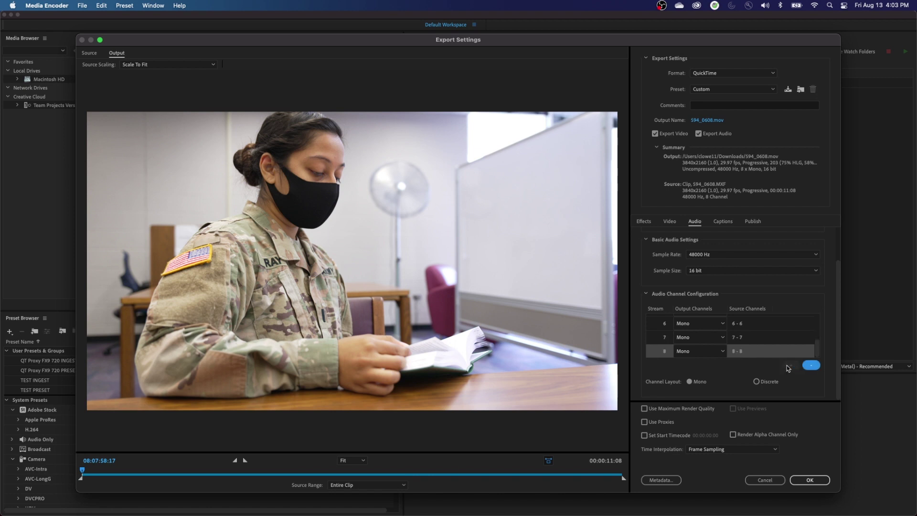
scroll(735, 350, "up", 3)
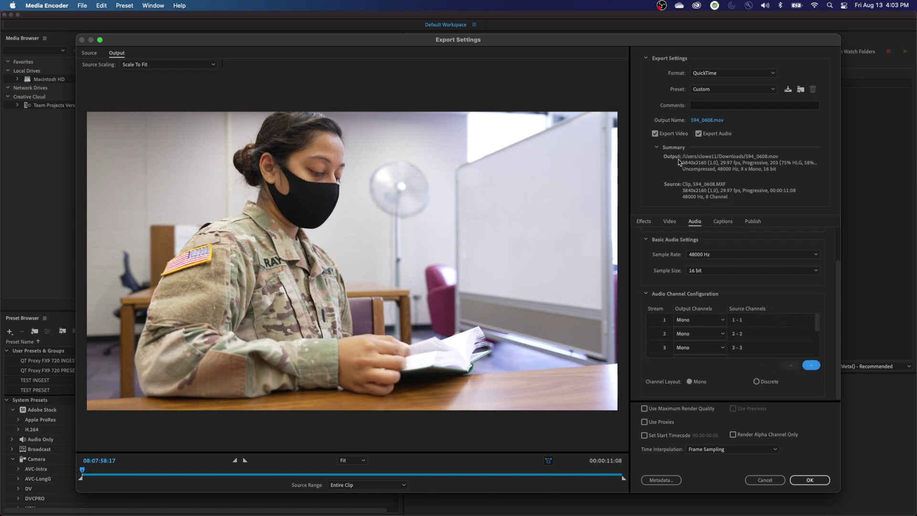
Save the output as 594_0608.mov in Downloads, then accept the export settings and start encoding the queue
left_click(710, 123)
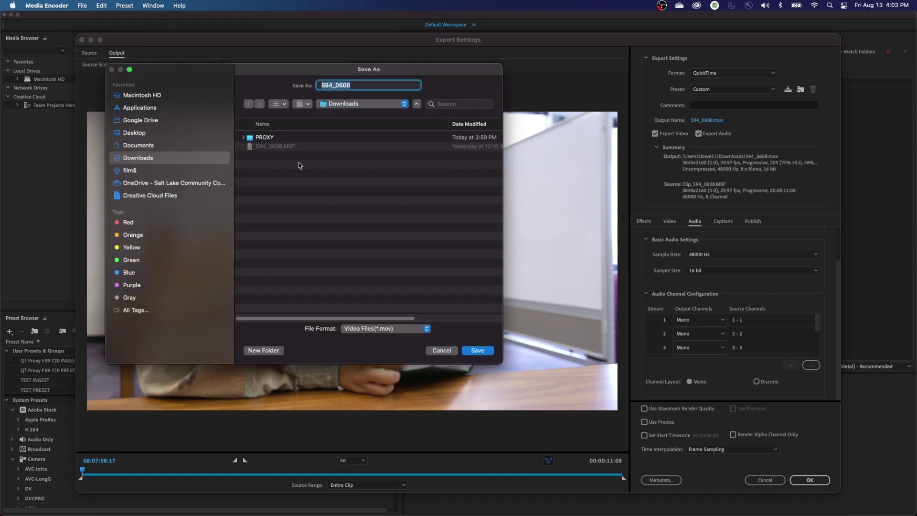
left_click(476, 349)
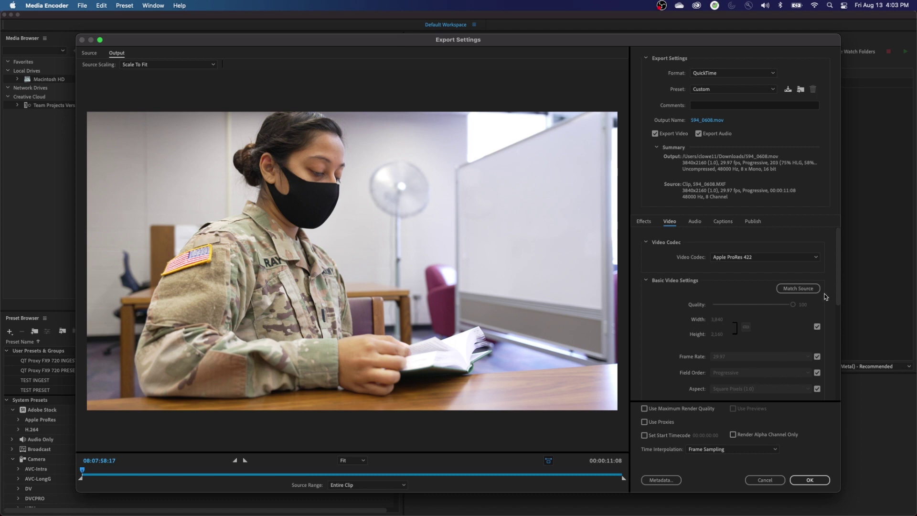
scroll(833, 266, "down", 5)
scroll(841, 267, "up", 5)
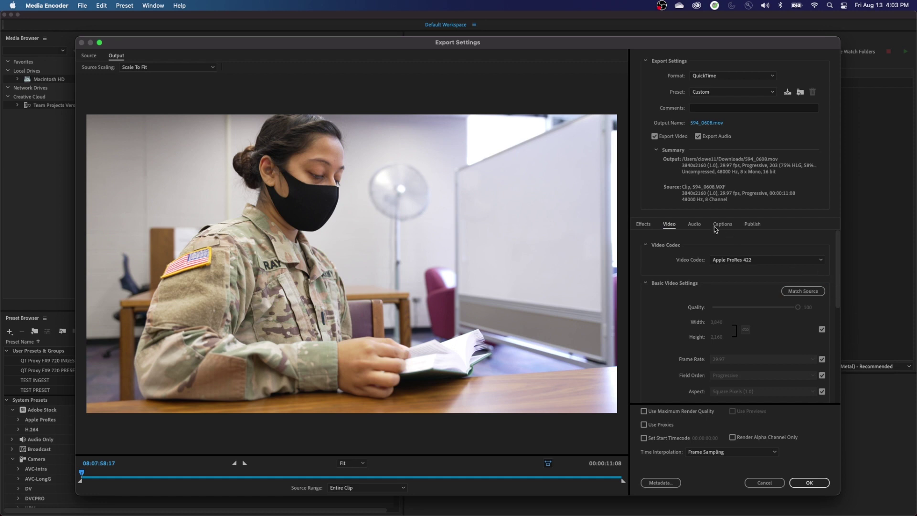
left_click(695, 225)
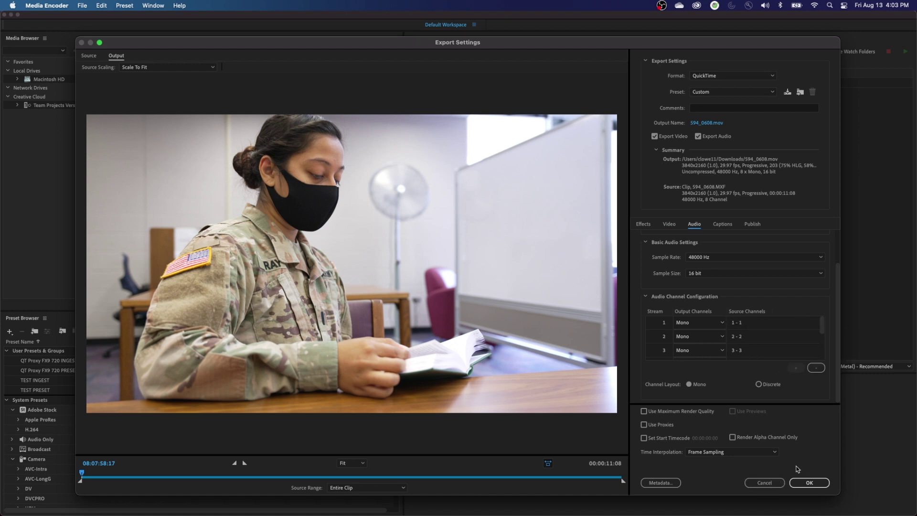
key("Return")
left_click(905, 51)
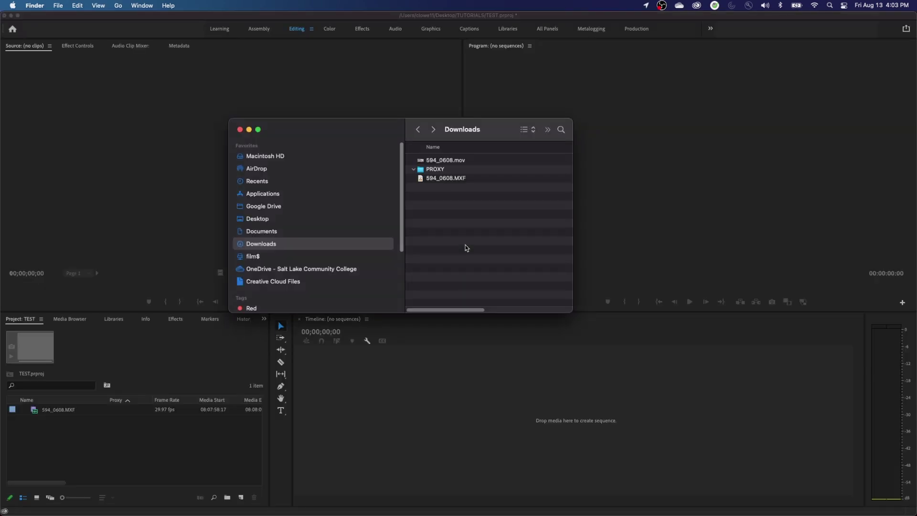
Return to Premiere Pro and delete the 594_0608.MXF clip from the project
key("Return")
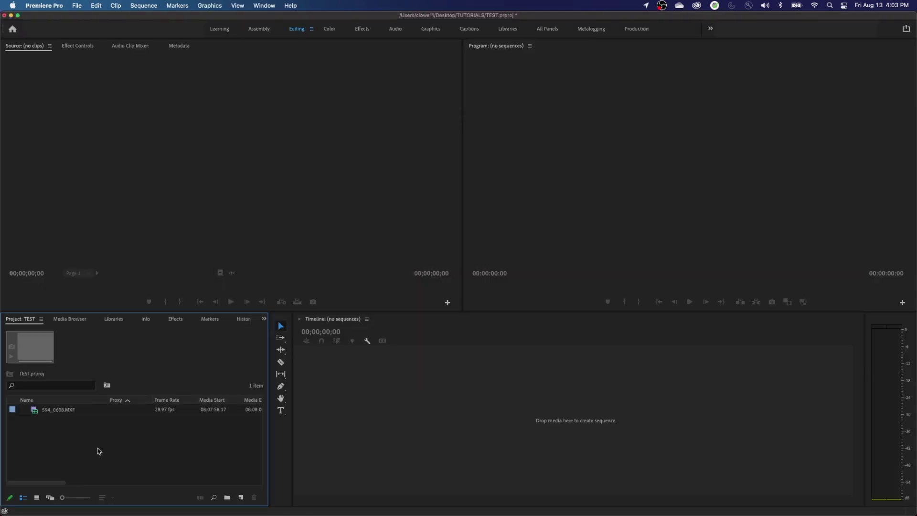
left_click(62, 410)
key("BackSpace")
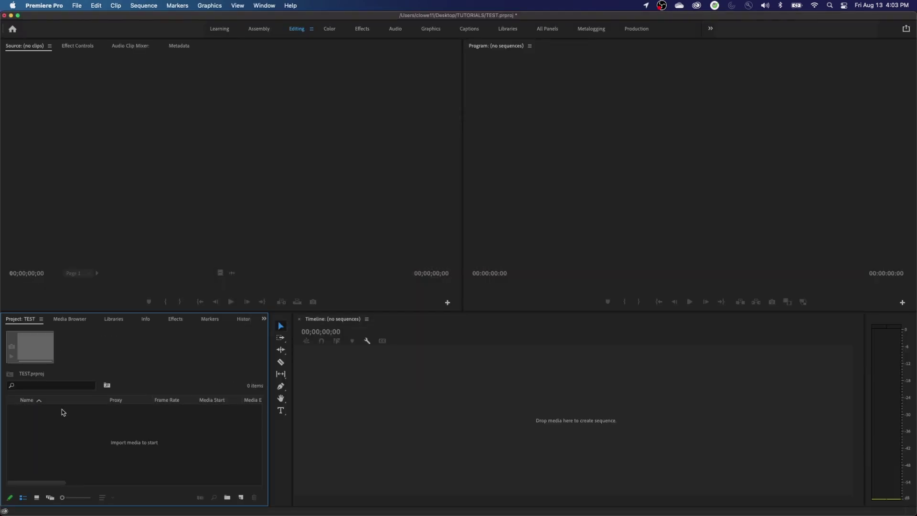
Import 594_0608.mov from the Downloads folder into the project
double_click(72, 432)
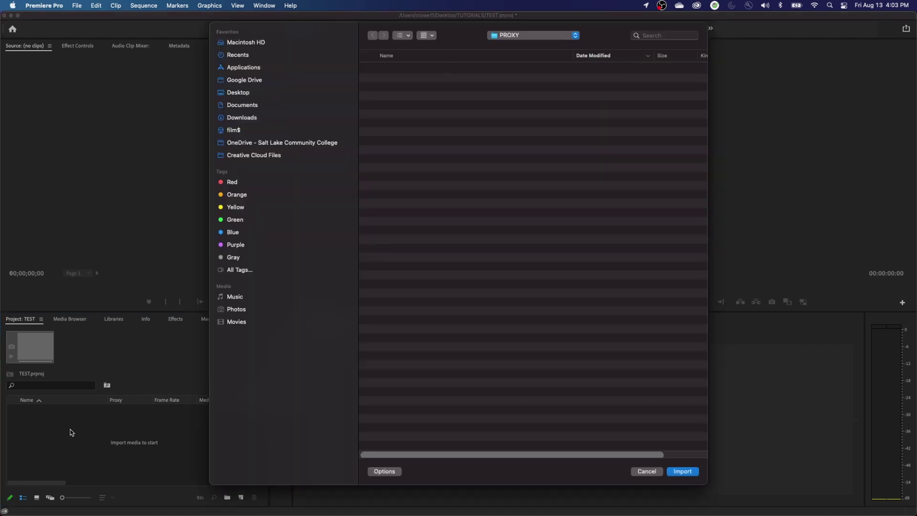
left_click(508, 37)
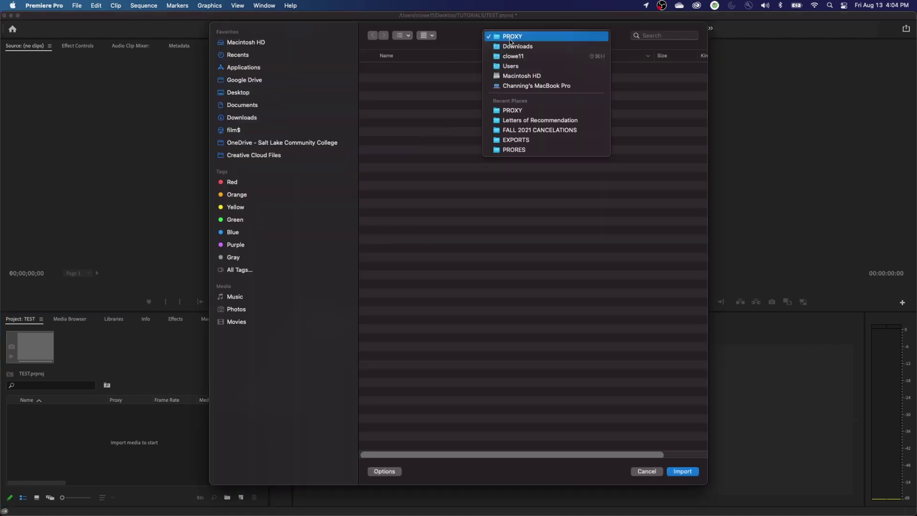
left_click(511, 49)
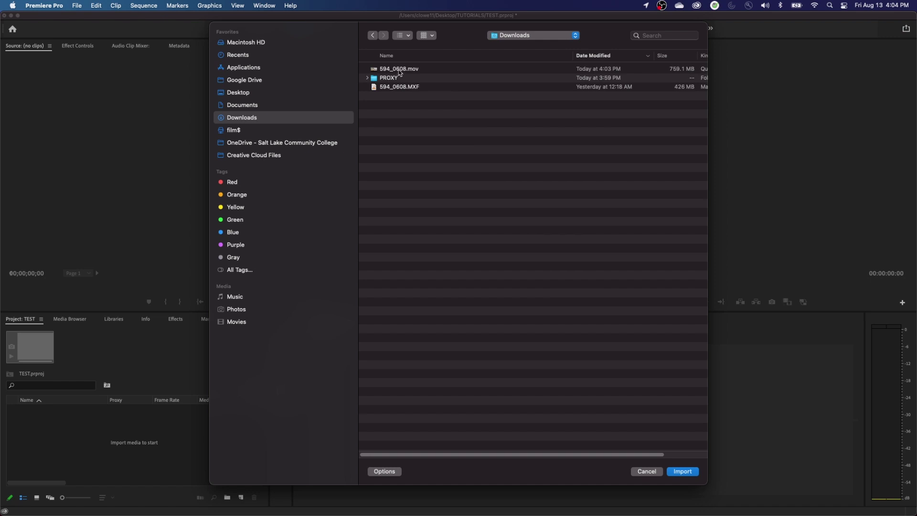
left_click(399, 69)
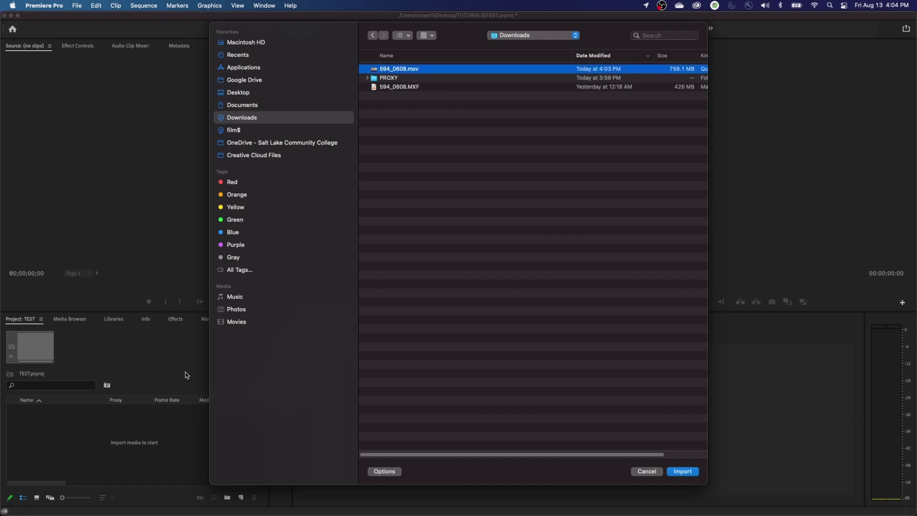
left_click(684, 472)
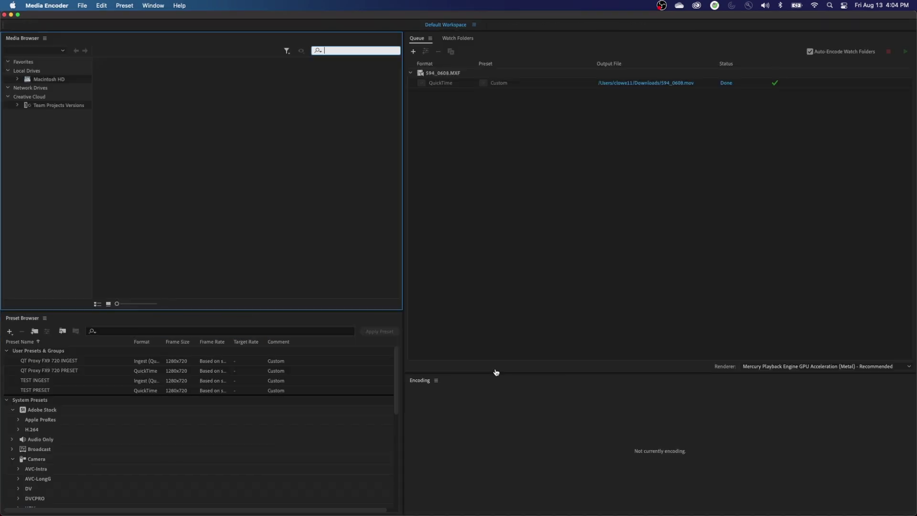
Switch to Media Encoder and remove the finished 594_0608.MXF item from the queue
left_click(493, 159)
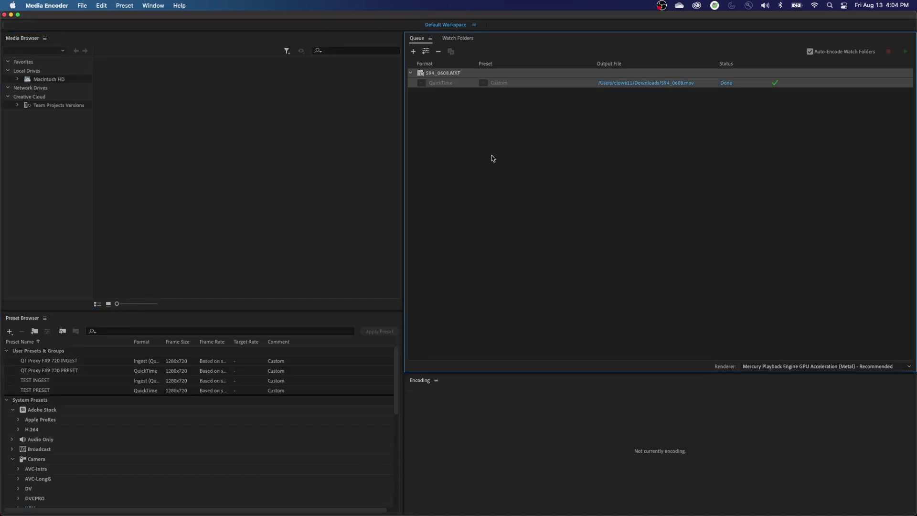
key("BackSpace")
left_click(544, 293)
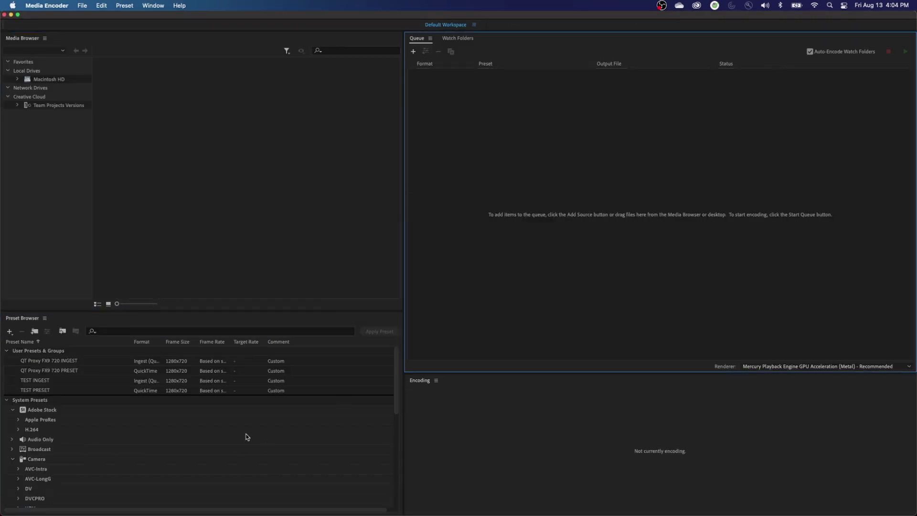
Filter the presets by "quick" and open the settings of the Broadcast Apple ProRes 422 Proxy preset
right_click(53, 374)
left_click(43, 375)
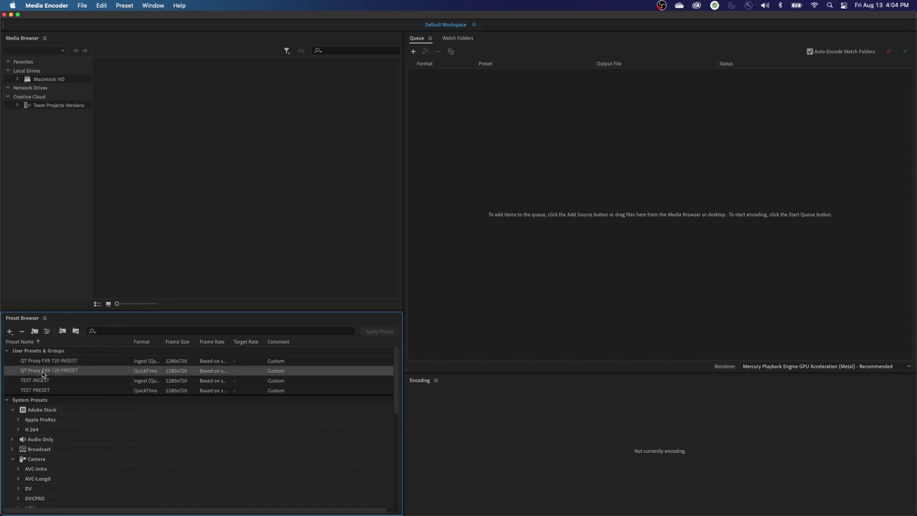
left_click(107, 333)
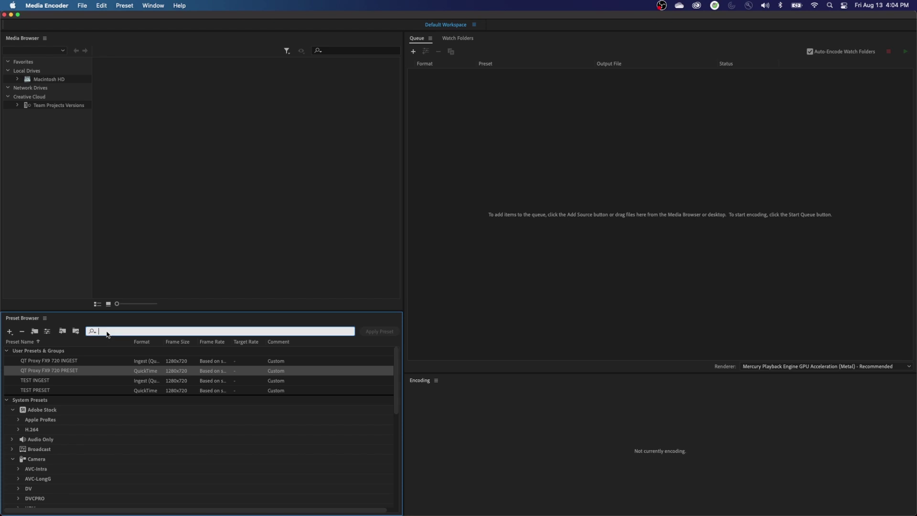
type("quick")
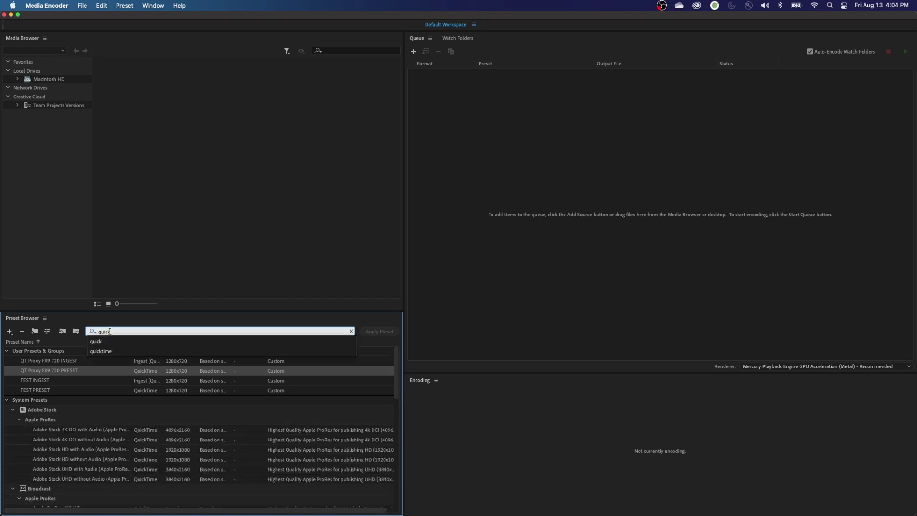
scroll(99, 420, "down", 3)
left_click(75, 470)
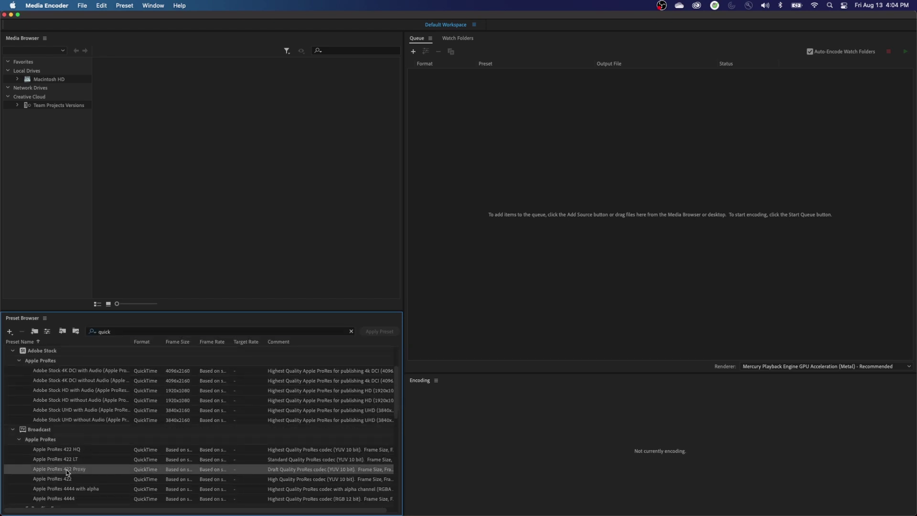
right_click(65, 473)
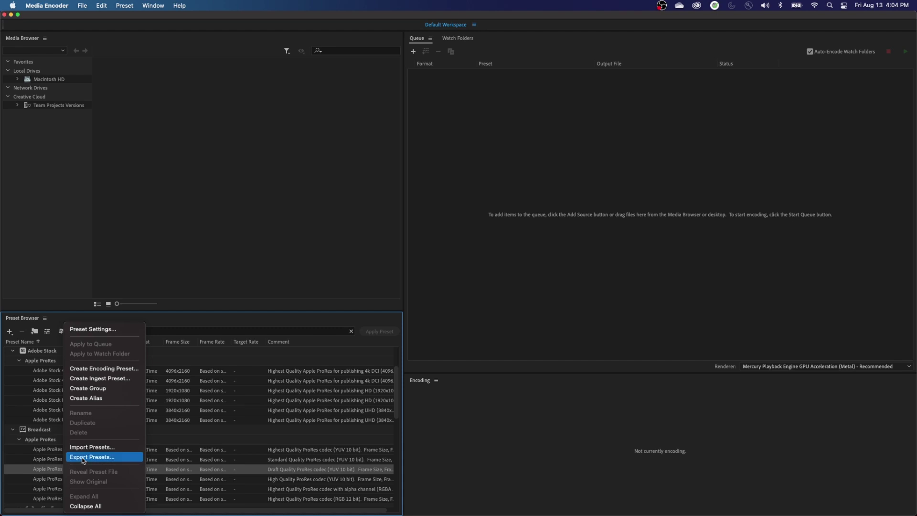
left_click(106, 332)
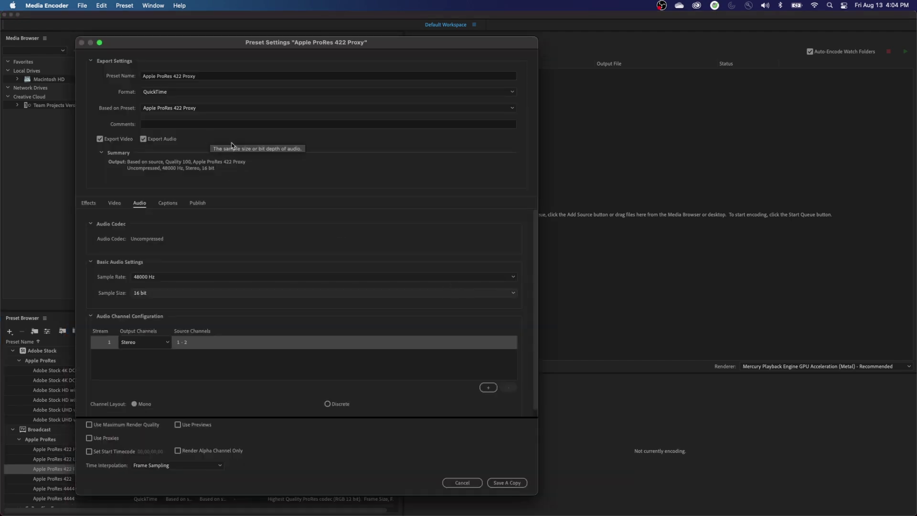
left_click(183, 78)
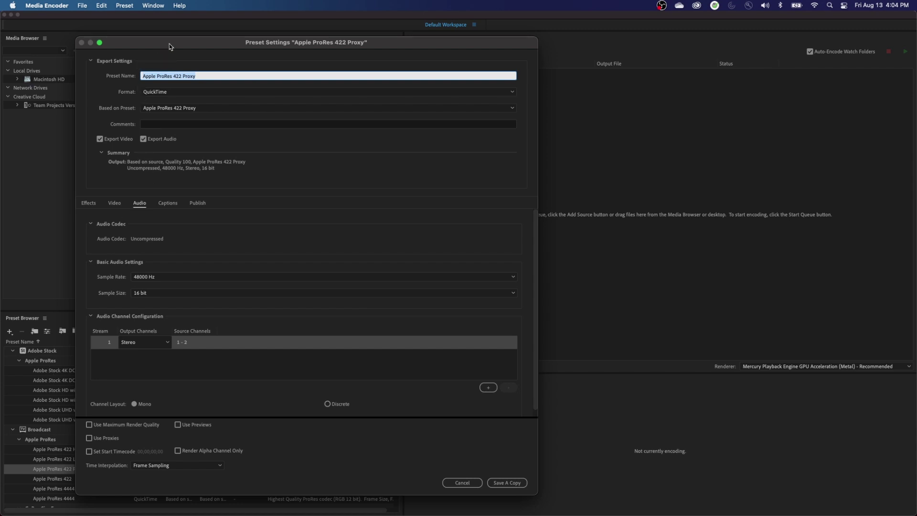
left_click_drag(169, 44, 322, 43)
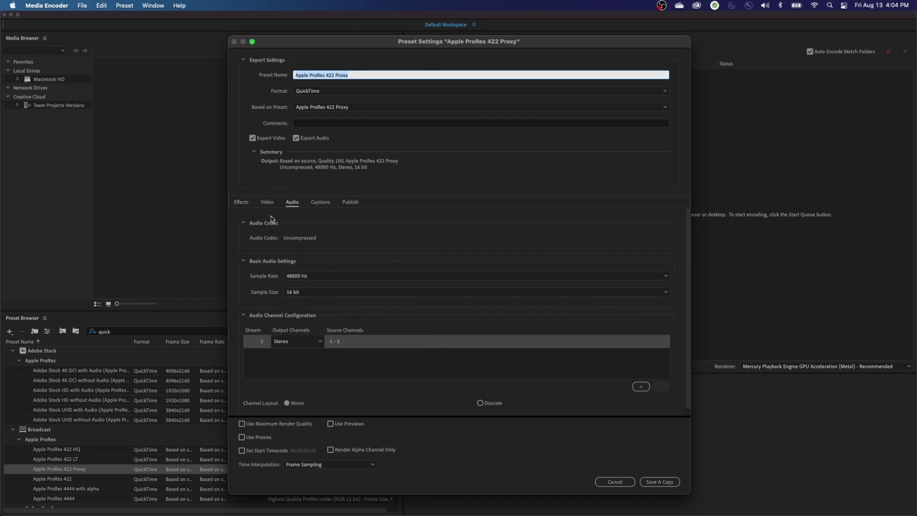
Set the preset's frame size to 1280 × 720 and stop basing the frame size and frame rate on the source
left_click(267, 202)
left_click(667, 308)
left_click(319, 300)
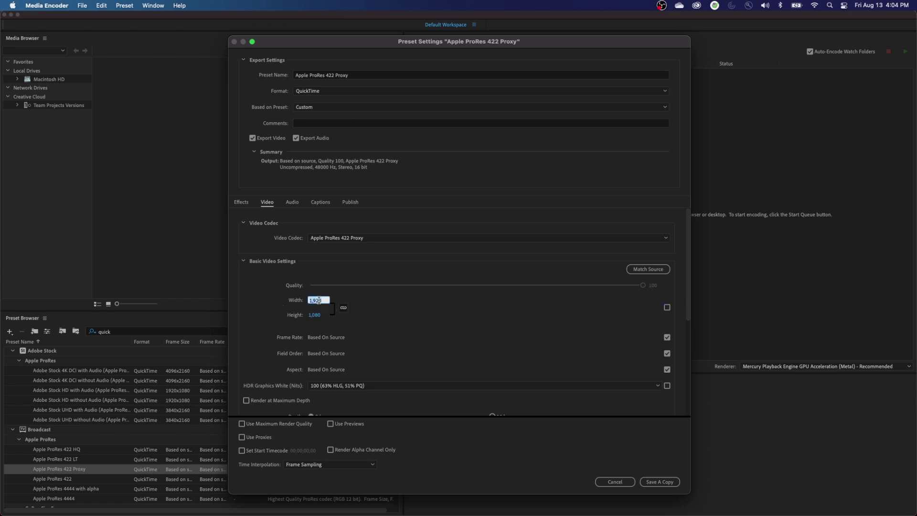
type("8")
left_click(598, 319)
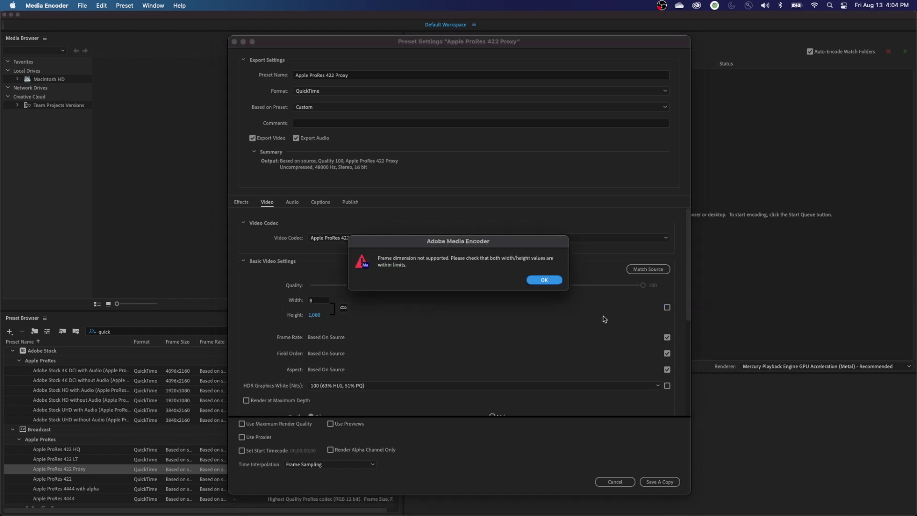
key("Return")
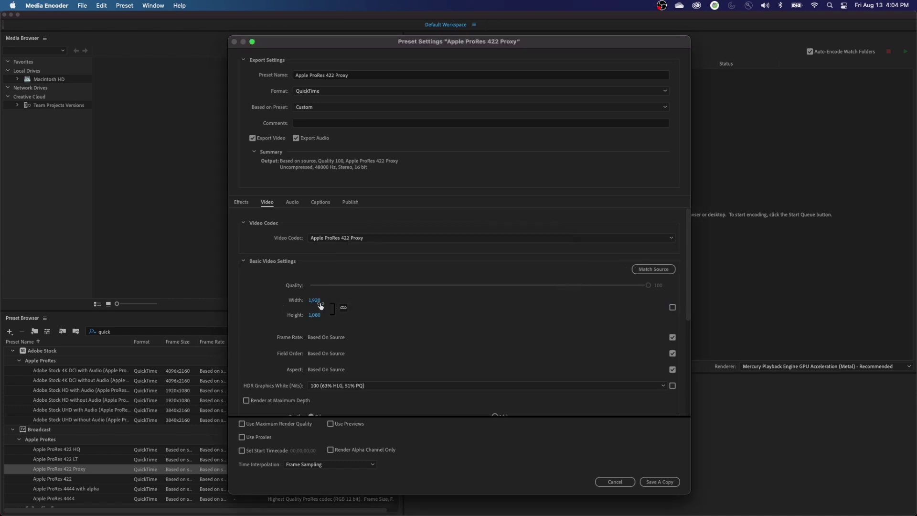
left_click(320, 303)
type("1280")
left_click(314, 317)
left_click(329, 317)
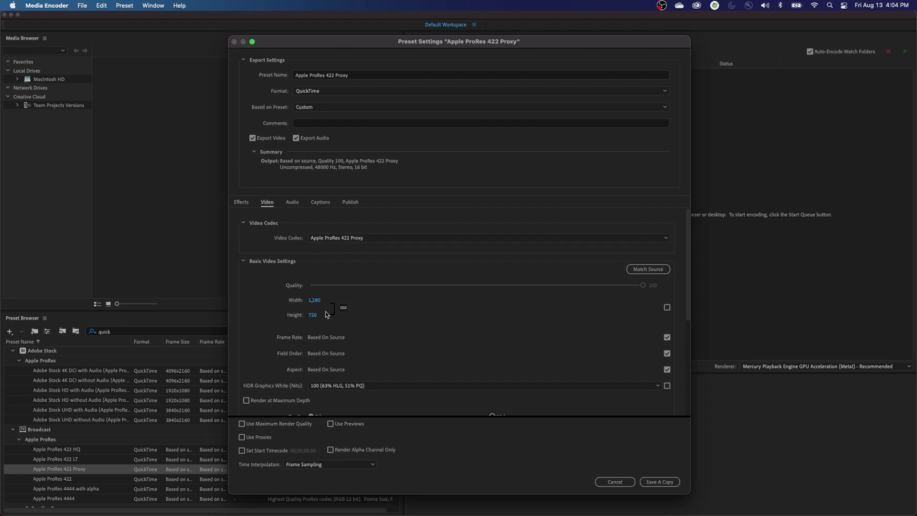
left_click(668, 337)
Look through the preset's overlay effects, including Timecode Overlay
left_click(241, 202)
scroll(285, 244, "down", 10)
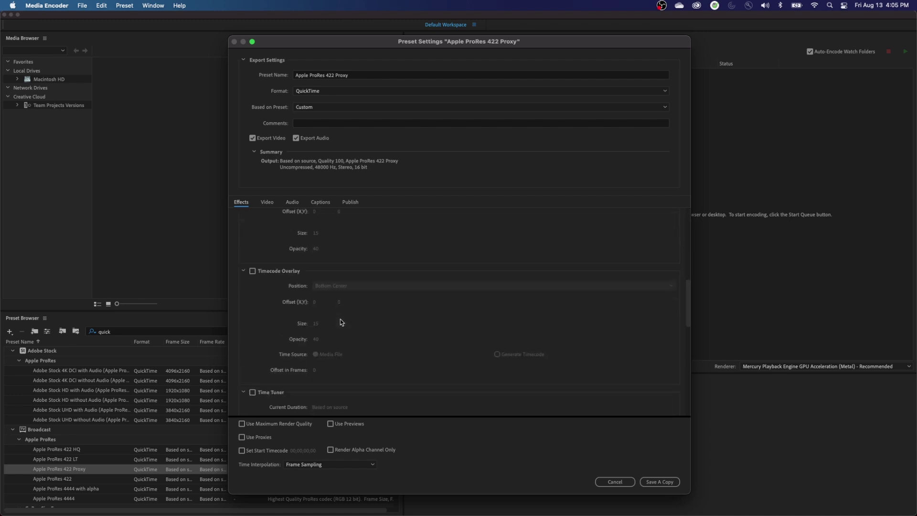
scroll(272, 316, "up", 5)
scroll(258, 301, "up", 2)
left_click(253, 291)
Configure the preset's audio as eight mono streams, mapped to source channels 1 through 8
left_click(293, 202)
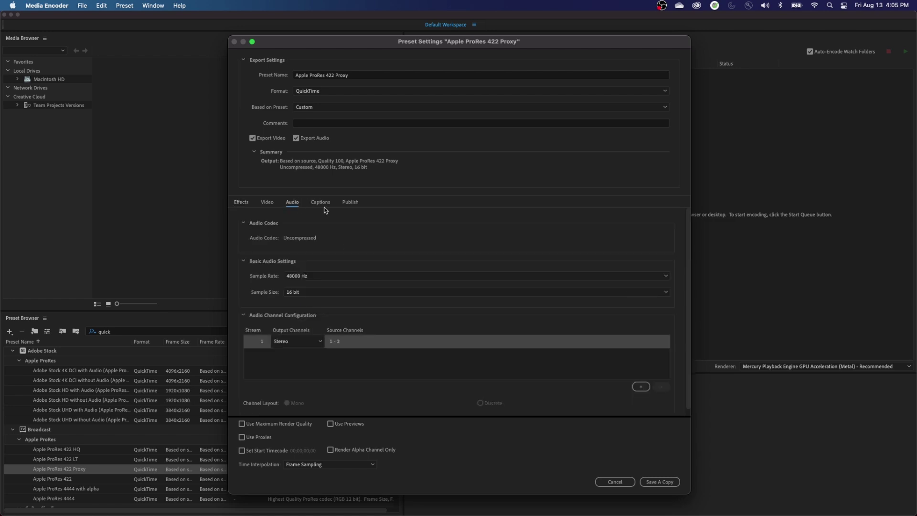
left_click(295, 341)
scroll(316, 143, "up", 5)
left_click(318, 18)
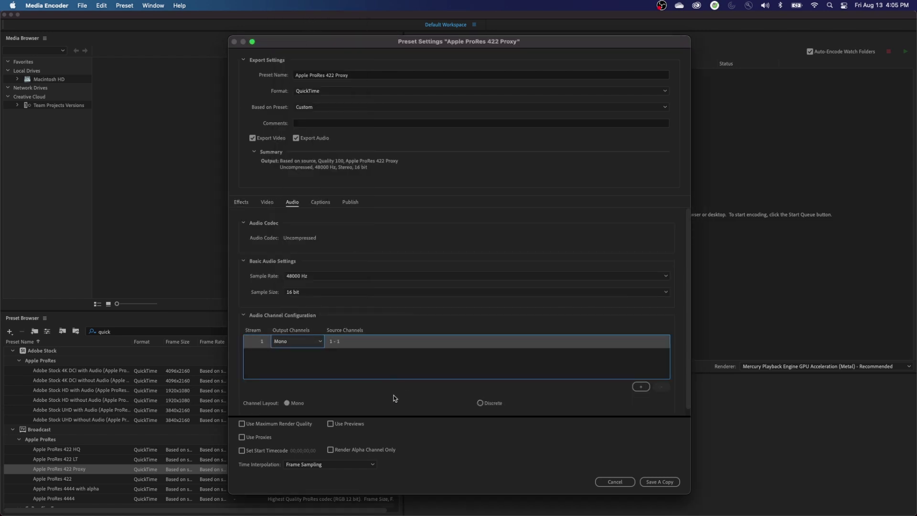
left_click(644, 389)
left_click(645, 389)
left_click(644, 389)
left_click(644, 389)
left_click(644, 389)
left_click(645, 389)
left_click(645, 388)
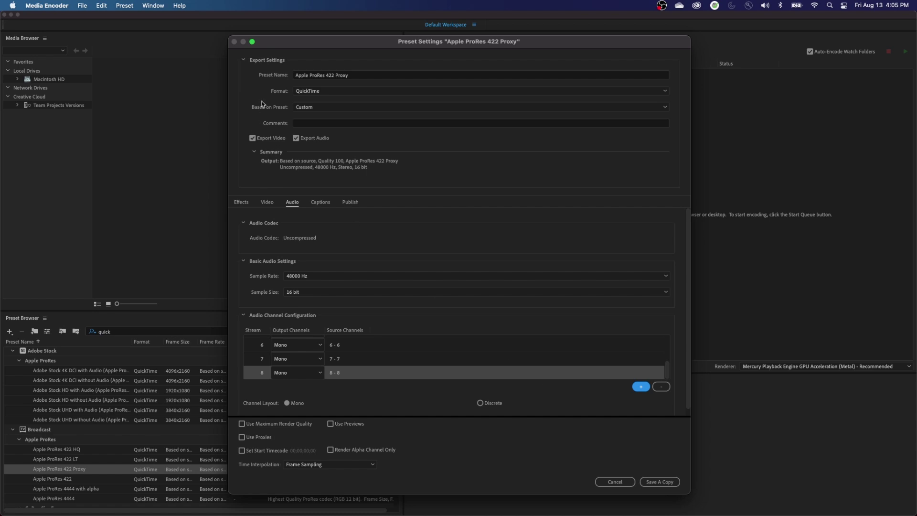
Name the preset PRESET, save it as a copy and close the preset settings
left_click(342, 77)
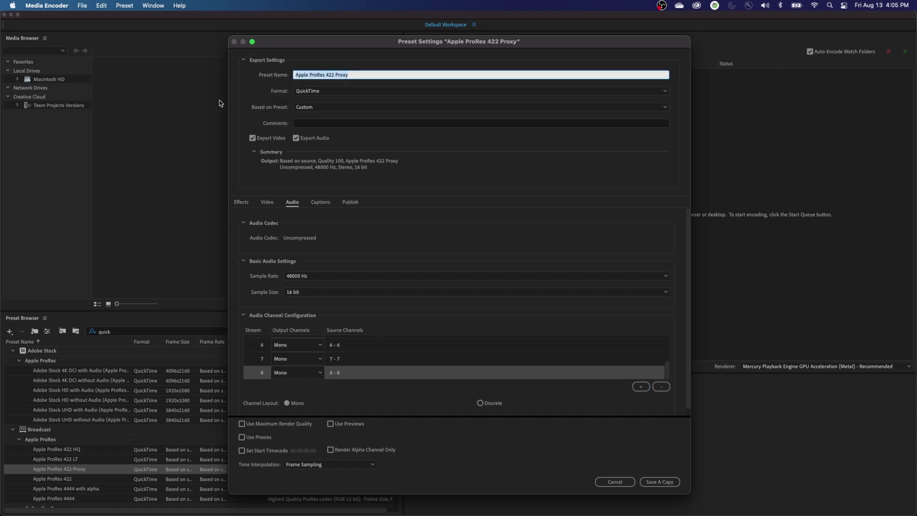
type("P")
left_click(661, 479)
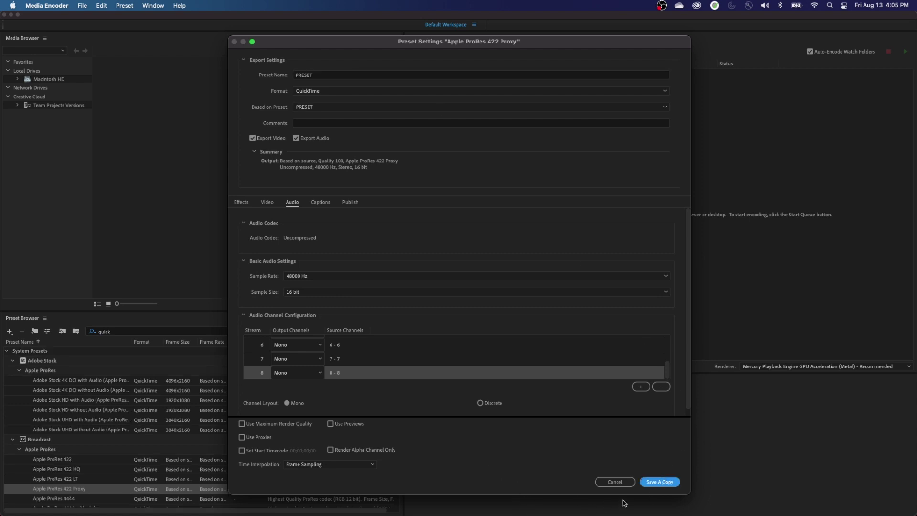
left_click(618, 483)
Copy the name of the existing QT Proxy FX9 720 PRESET user preset
left_click(39, 362)
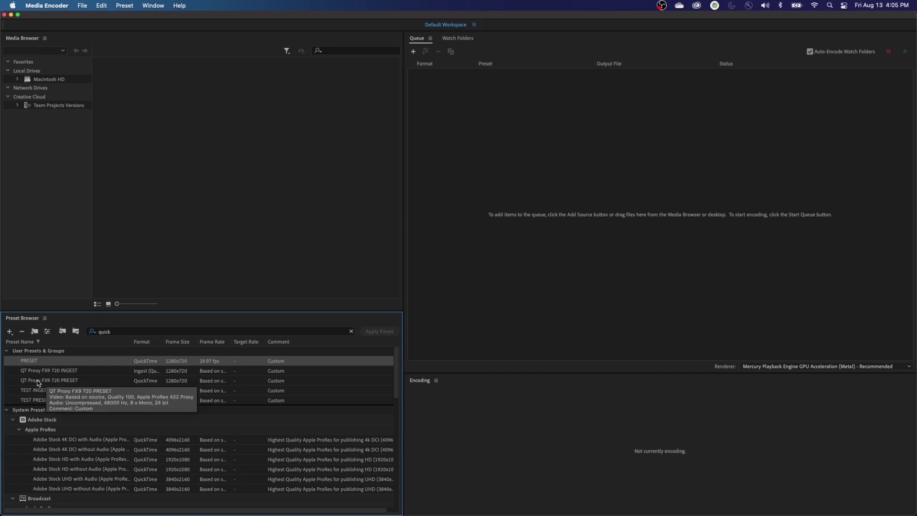
left_click(39, 382)
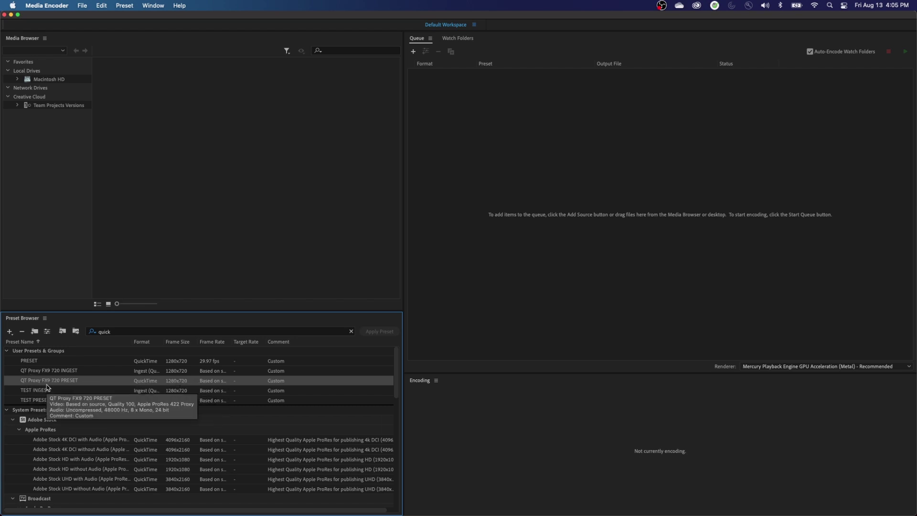
left_click(48, 383)
right_click(48, 381)
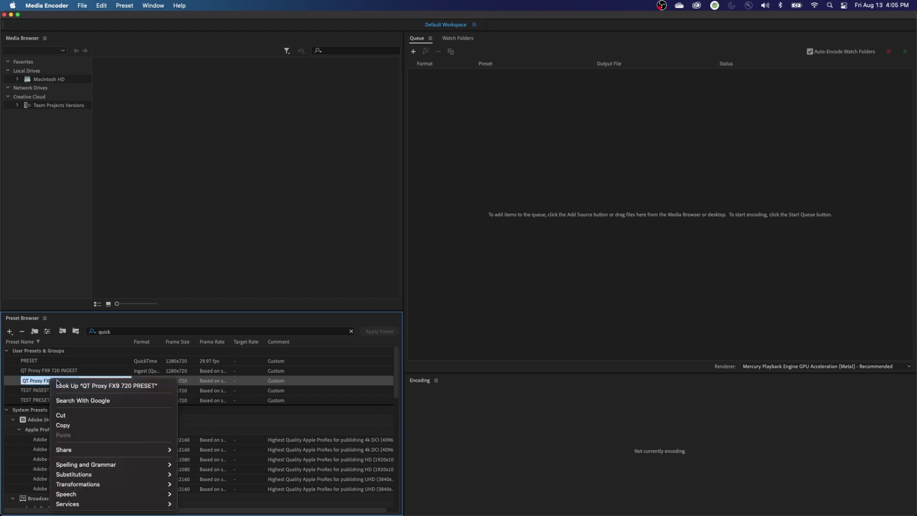
left_click(95, 382)
left_click_drag(94, 382, 20, 381)
key("super+c")
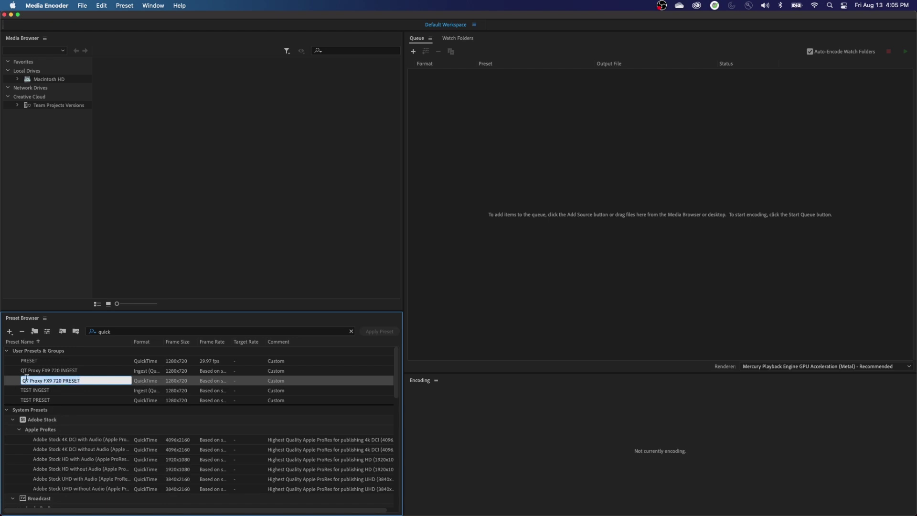
Delete the two older QT Proxy FX9 720 presets together with TEST INGEST and TEST PRESET
left_click(41, 373)
left_click(41, 402, "shift")
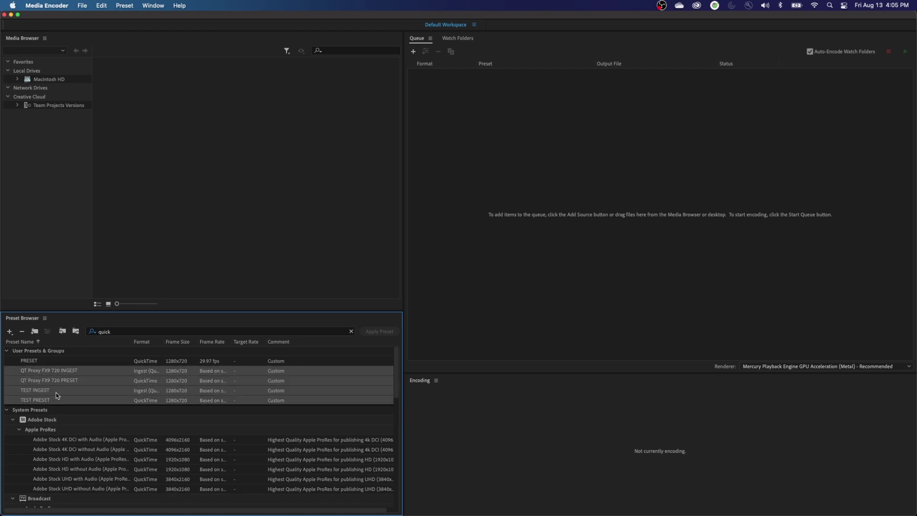
key("Delete")
Rename the user preset PRESET as QT Proxy FX9 720 PRESET
left_click(35, 362)
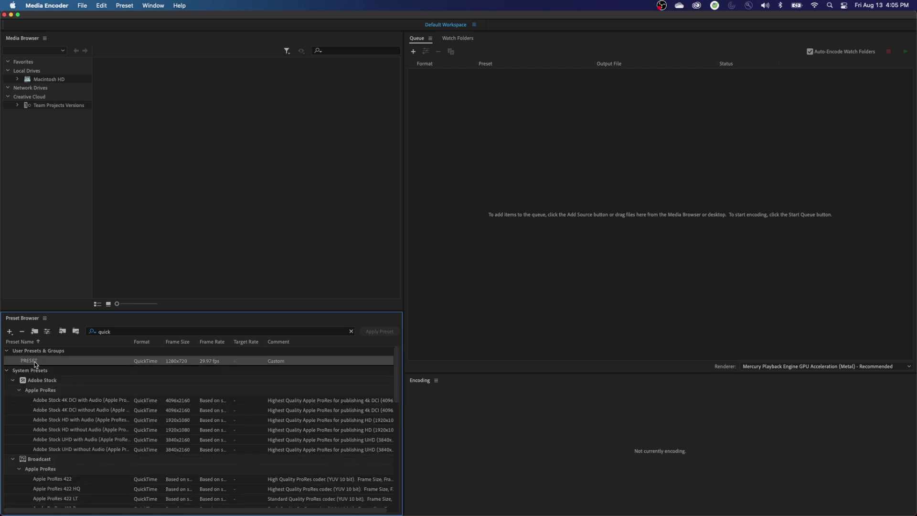
left_click(36, 362)
key("super+v")
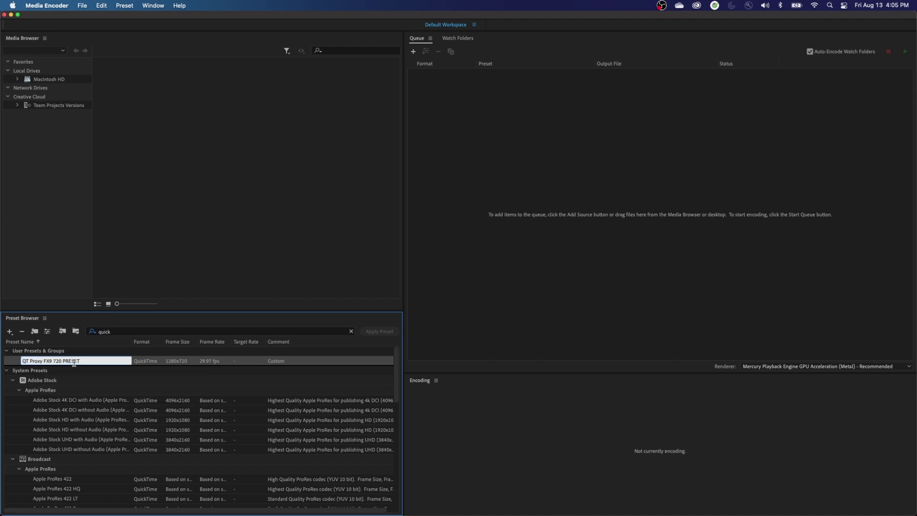
key("super+a")
key("super+c")
key("Return")
Create a new ingest preset and name it QT Proxy FX9 720 INGEST
right_click(53, 364)
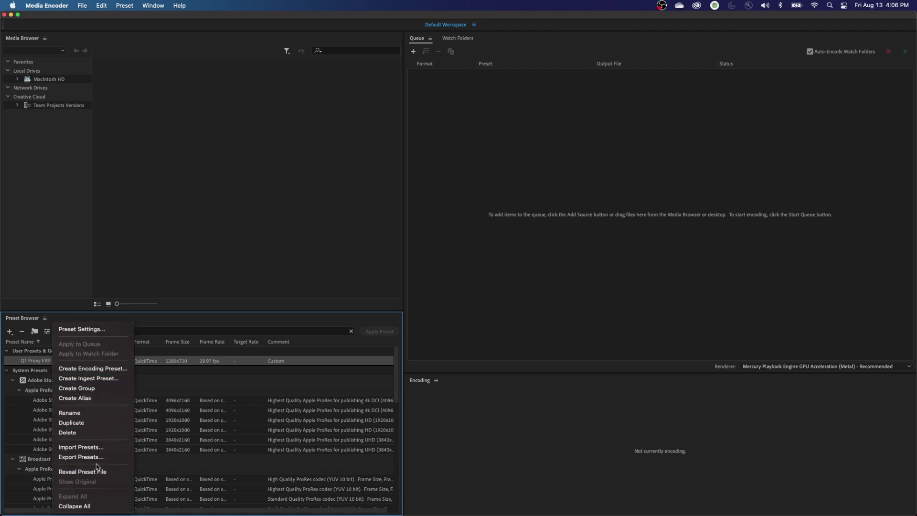
left_click(91, 378)
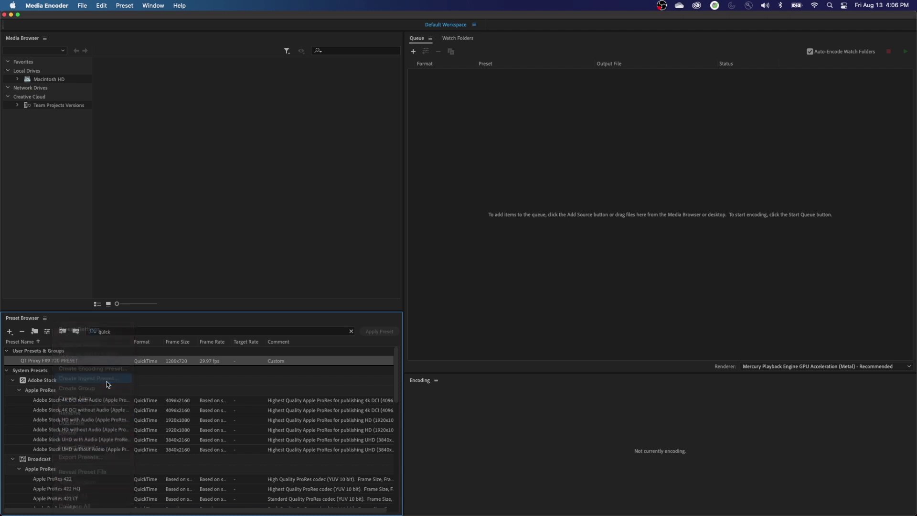
left_click(312, 75)
key("super+v")
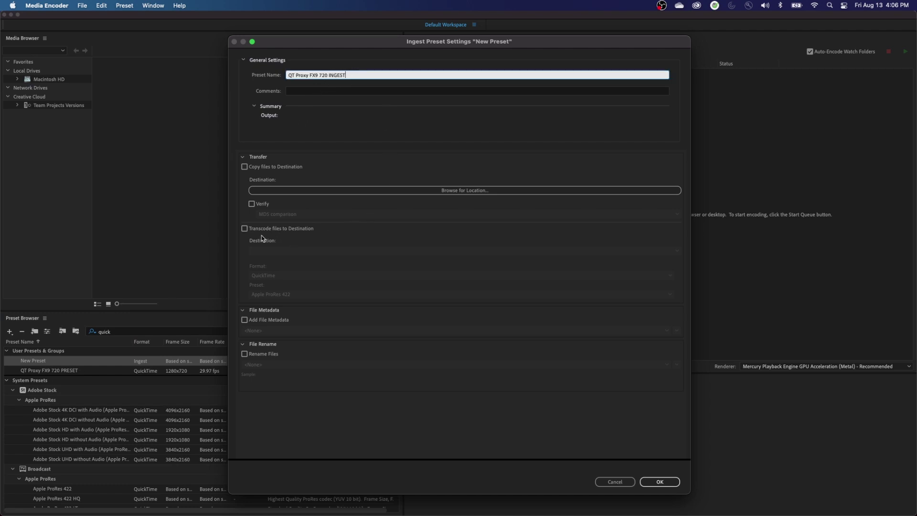
Set the ingest preset to transcode files to the Downloads/PROXY folder as QuickTime using QT Proxy FX9 720 PRESET, and save it
left_click(244, 229)
left_click(281, 251)
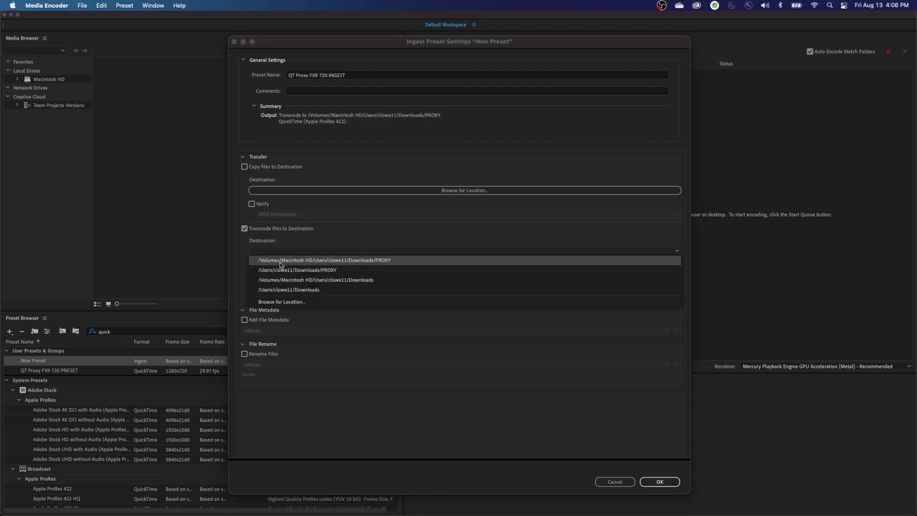
left_click(297, 262)
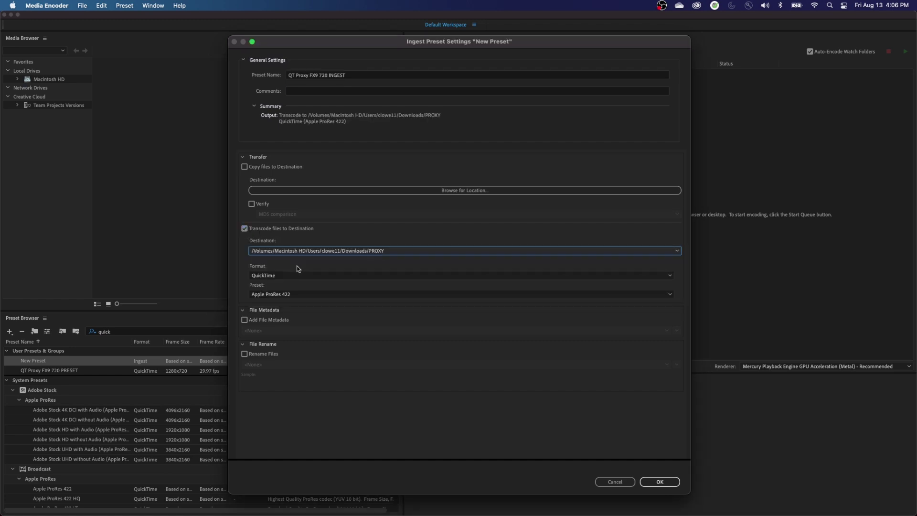
left_click(287, 295)
scroll(308, 100, "up", 3)
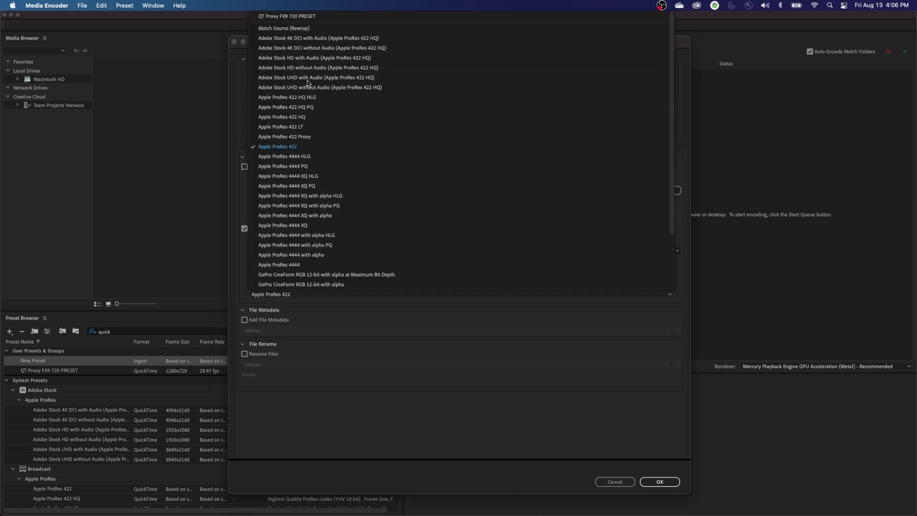
left_click(289, 17)
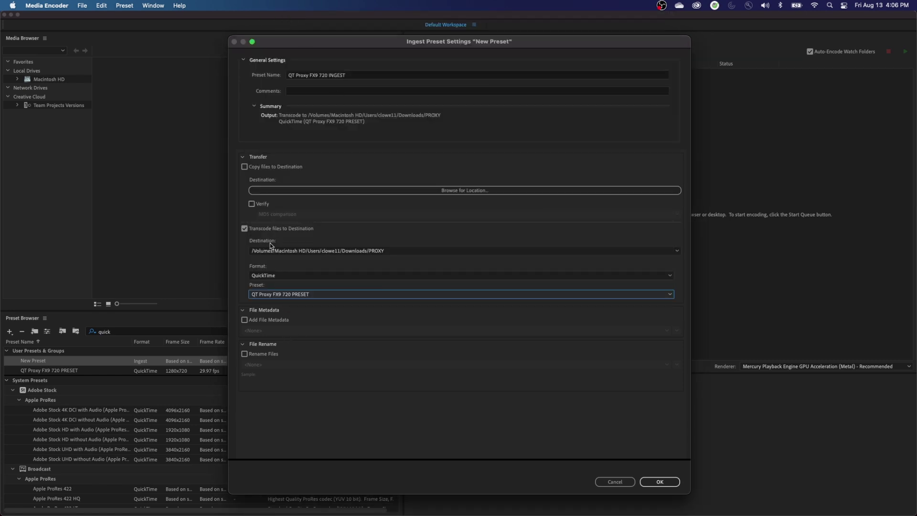
left_click(671, 483)
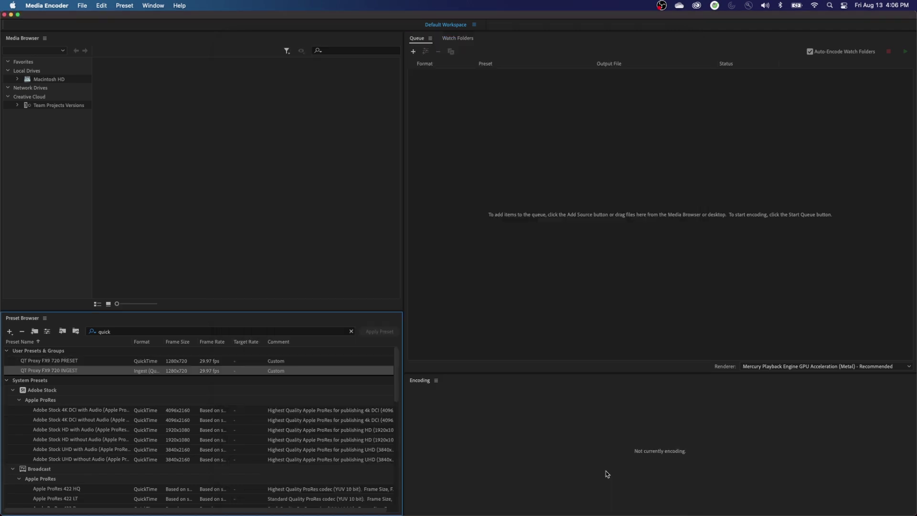
Export the QT Proxy FX9 720 INGEST preset as an .epr file to the Downloads folder
right_click(49, 374)
left_click(84, 457)
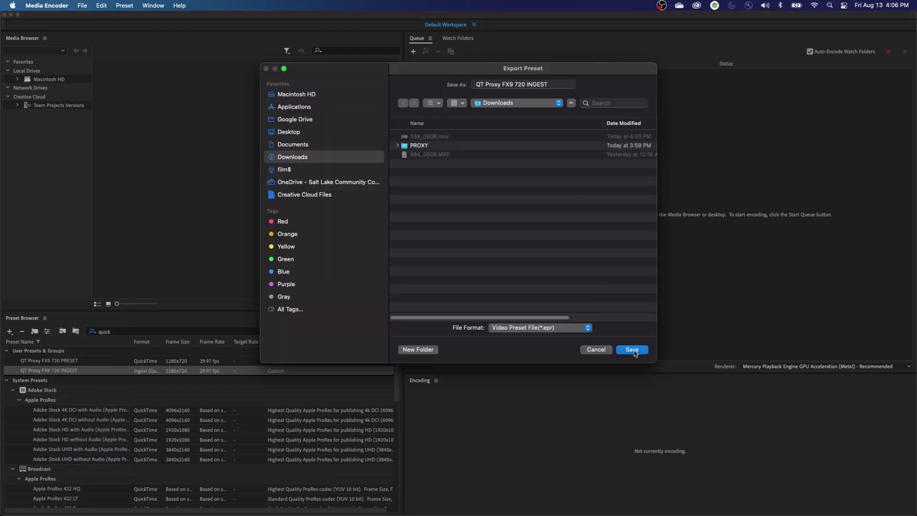
left_click(633, 350)
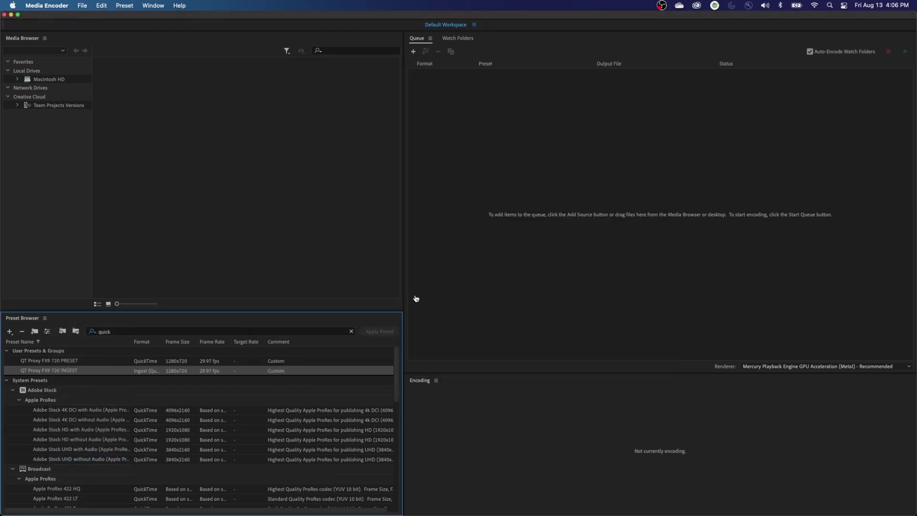
Switch to Premiere Pro and create proxies for 594_0608.mov with the exported QT Proxy FX9 720 INGEST preset, overwriting the existing copy
key("super+Tab")
right_click(52, 412)
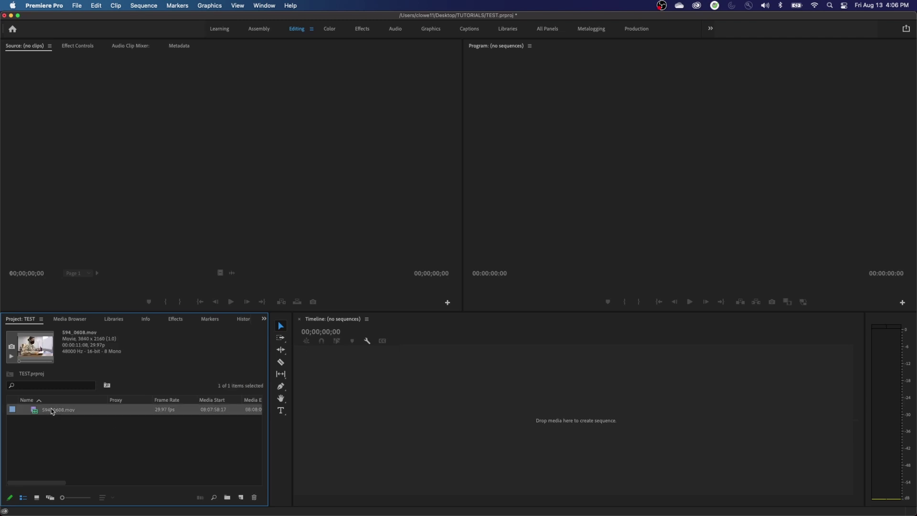
scroll(90, 430, "down", 5)
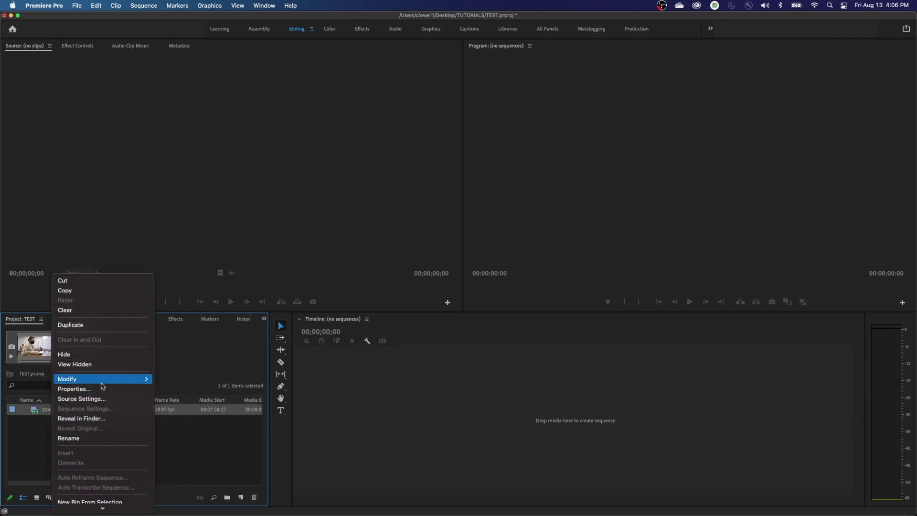
scroll(103, 485, "down", 3)
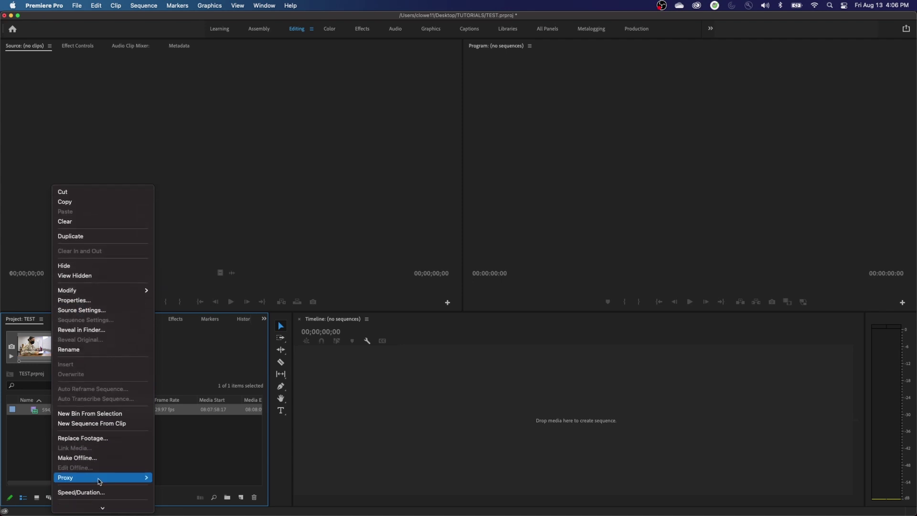
mouse_move(99, 482)
left_click(196, 477)
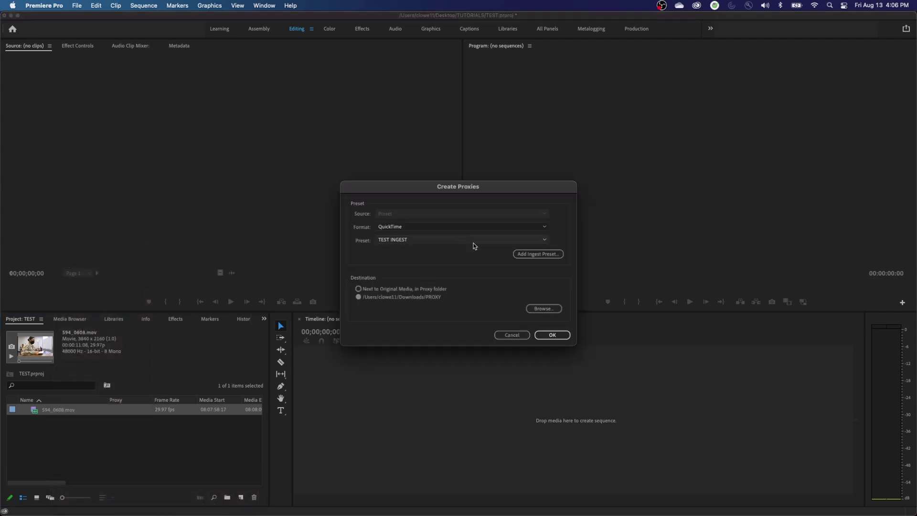
left_click(533, 255)
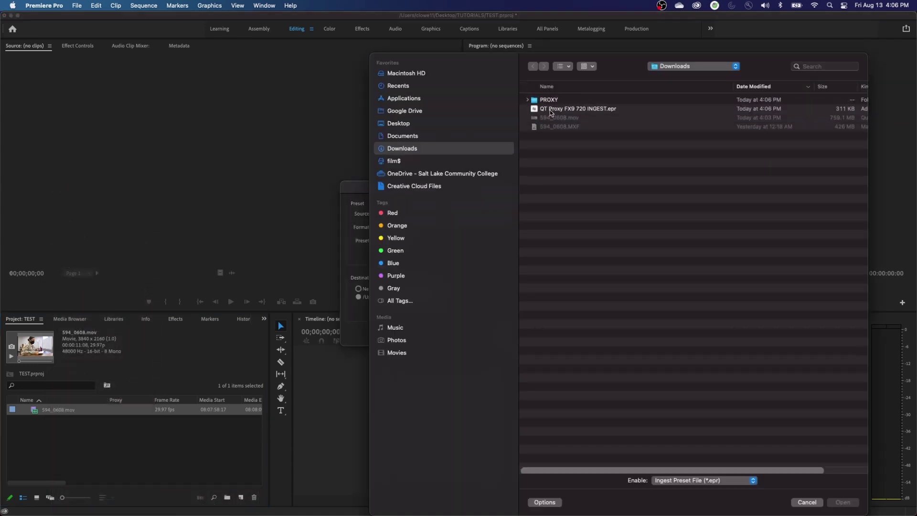
double_click(551, 109)
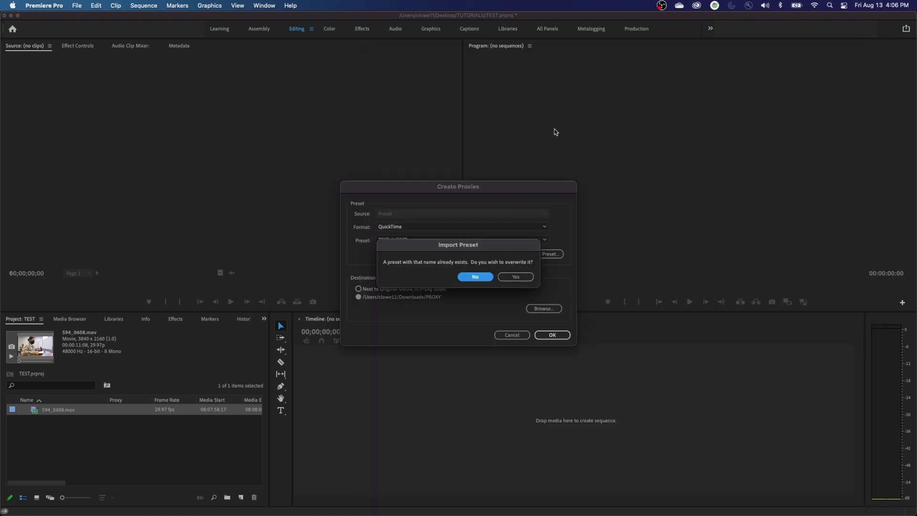
left_click(519, 278)
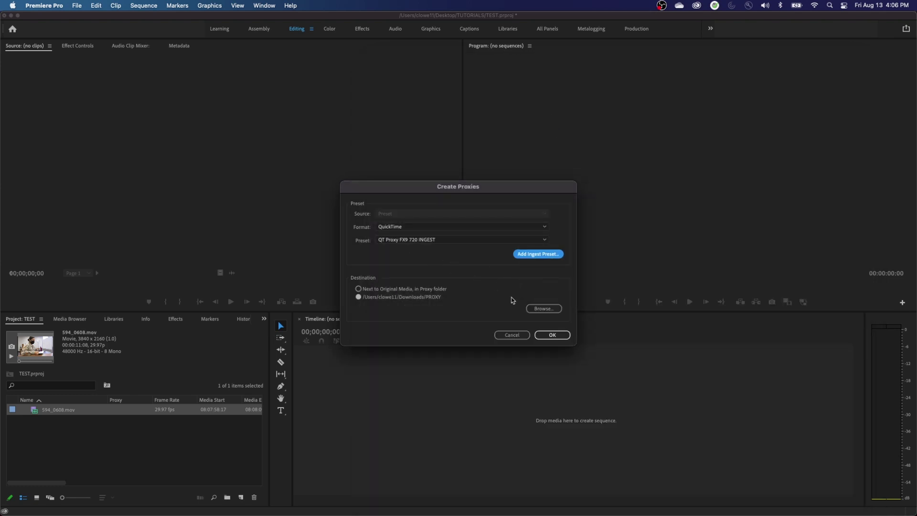
left_click(550, 337)
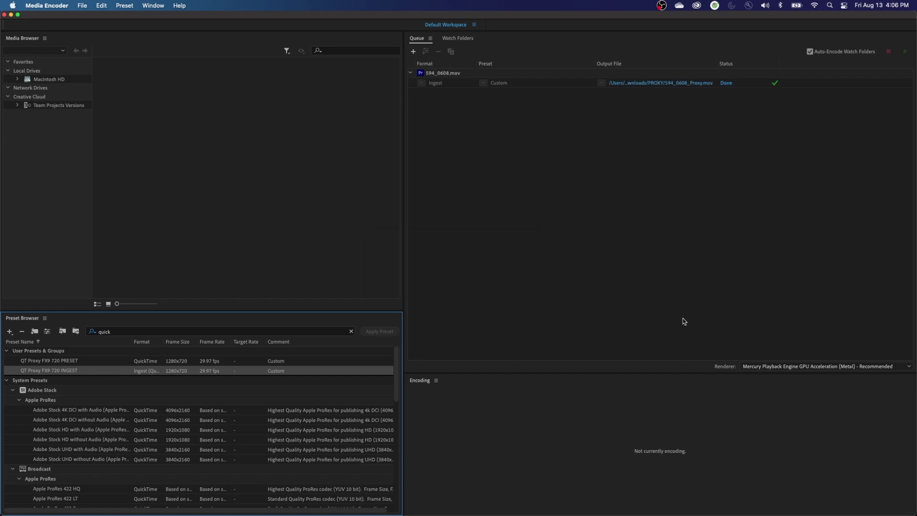
Return to Premiere Pro, create a sequence from 594_0608.mov, and turn proxies off to inspect the full-resolution clip and its audio tracks
key("super+Tab")
left_click_drag(43, 413, 375, 411)
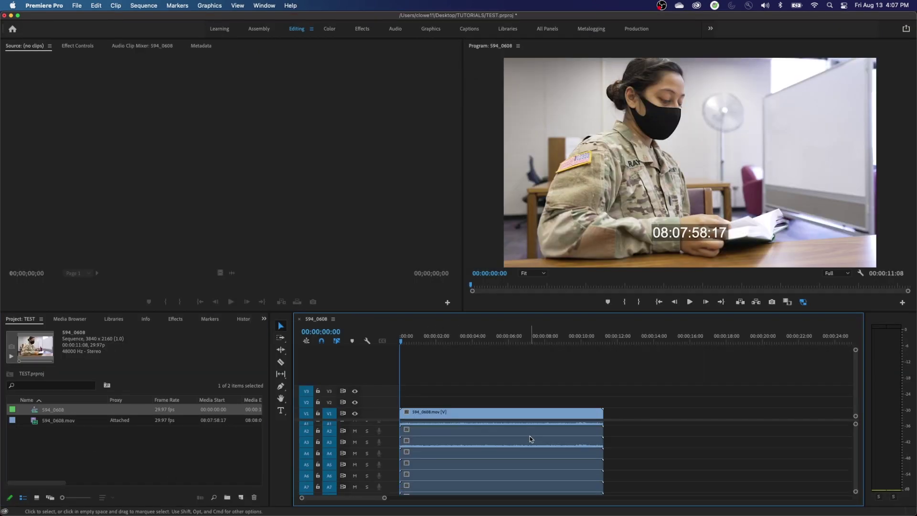
left_click(484, 337)
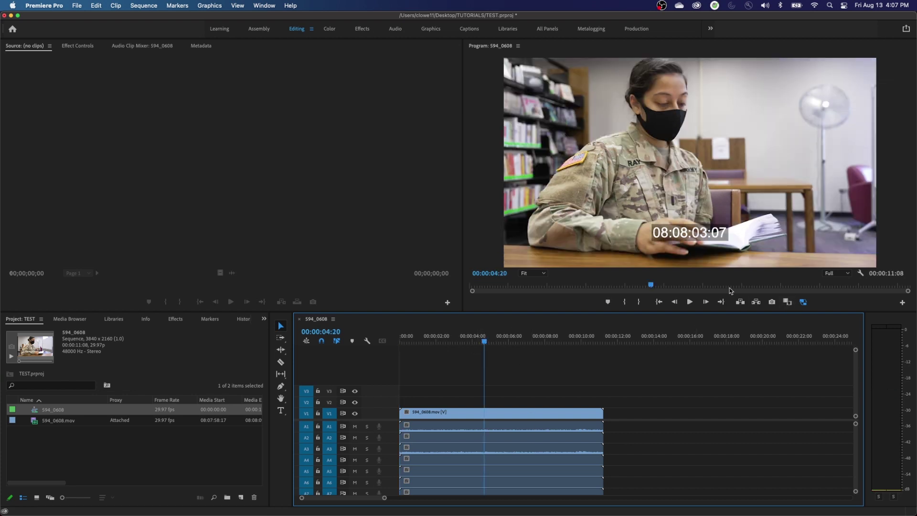
left_click(803, 302)
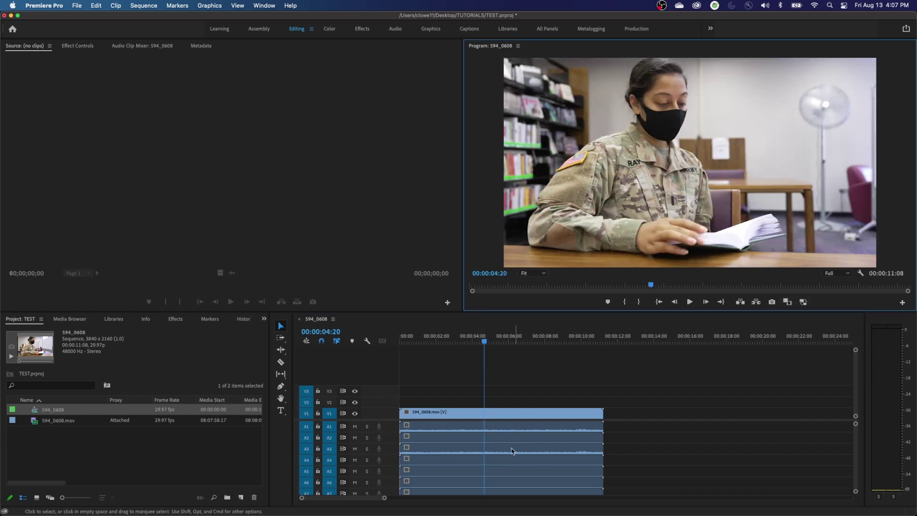
left_click_drag(484, 343, 474, 344)
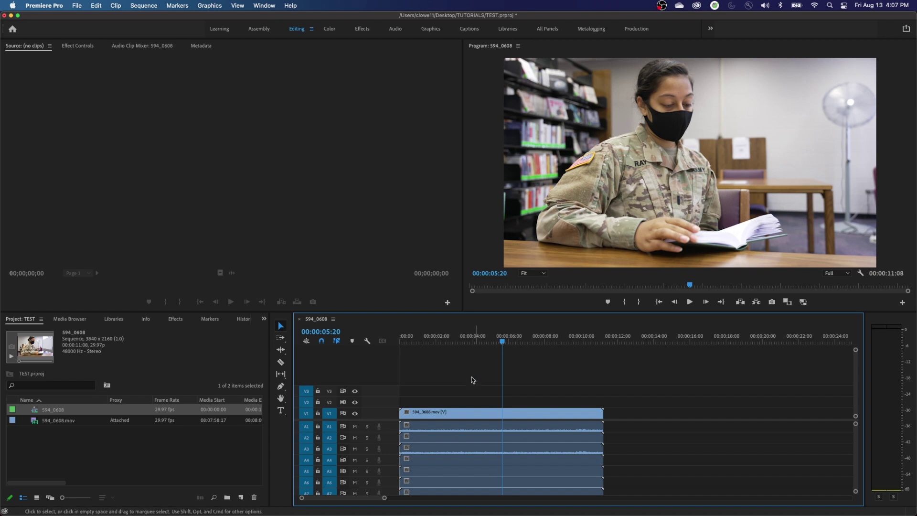
left_click_drag(379, 421, 379, 393)
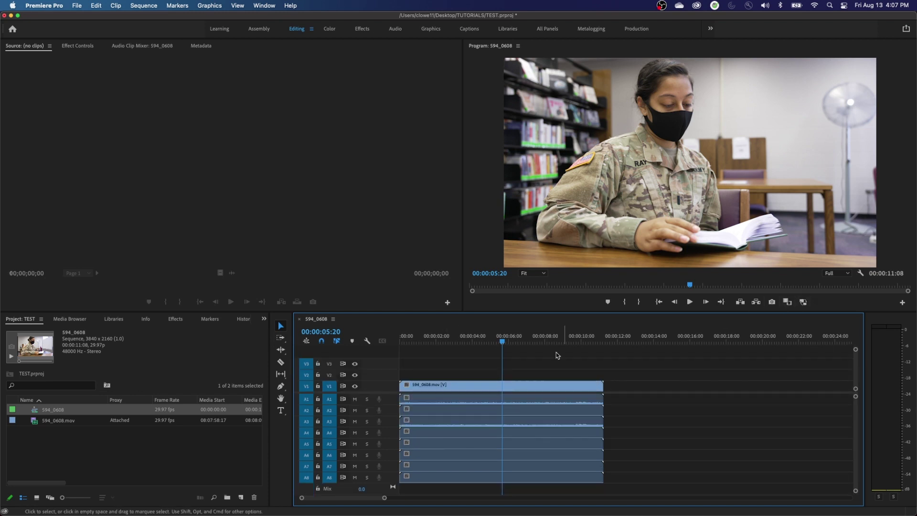
Turn proxies back on and delete the clip's video and audio from the sequence
left_click(803, 302)
left_click_drag(526, 337, 473, 337)
left_click_drag(518, 364, 498, 475)
key("Delete")
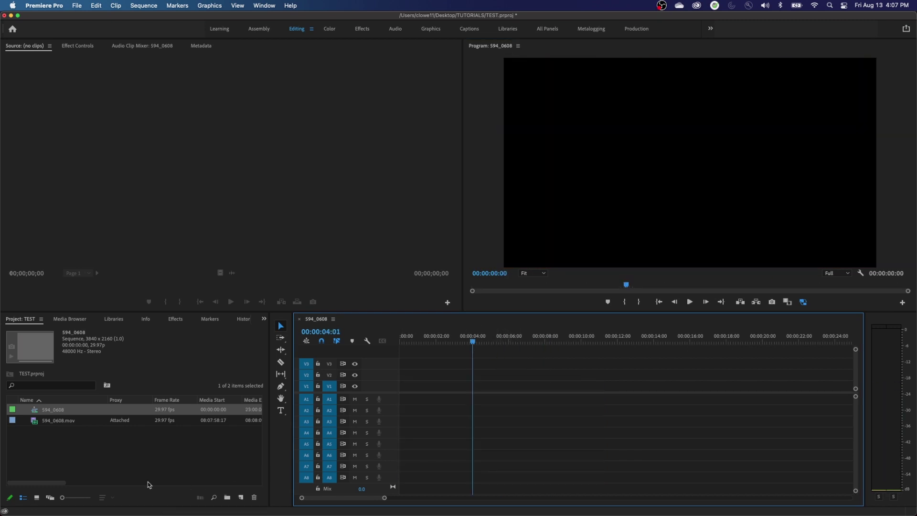
Modify the audio channels of 594_0608.mov to use a single mono audio clip from source channel 1
left_click(36, 424)
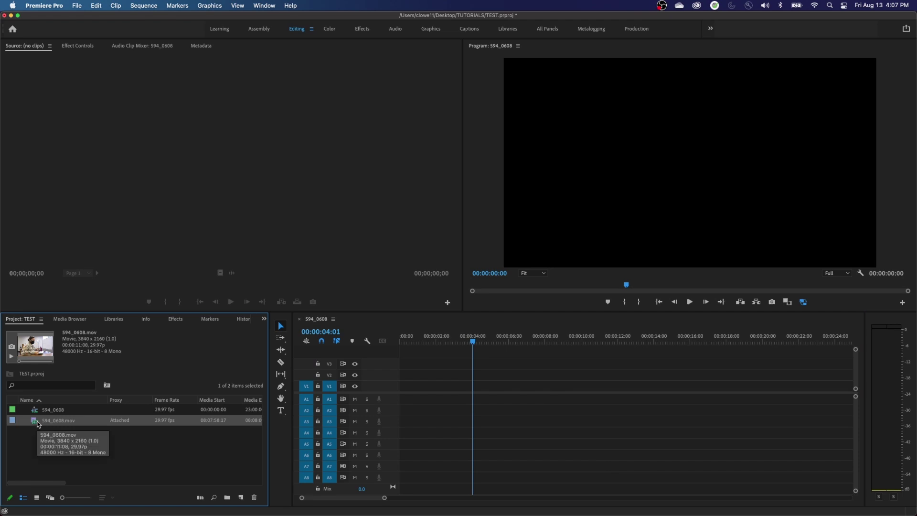
right_click(38, 424)
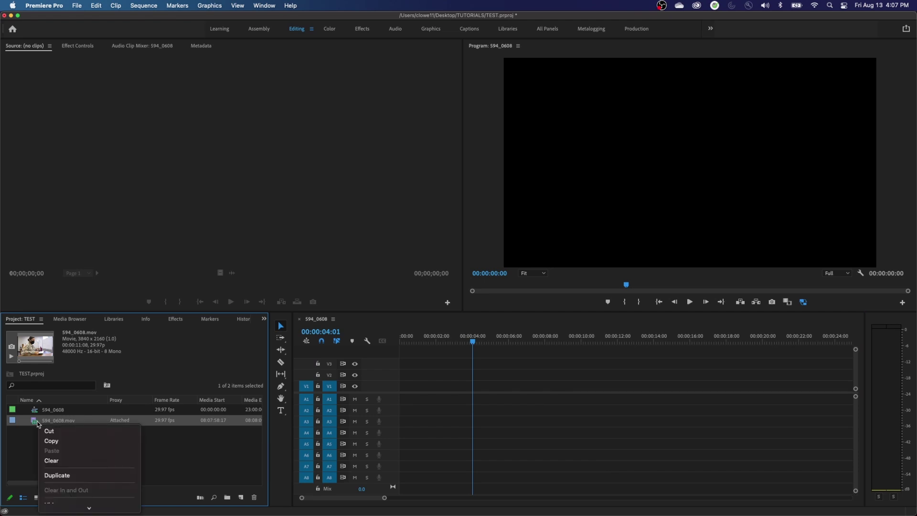
left_click(36, 425)
right_click(36, 425)
mouse_move(88, 499)
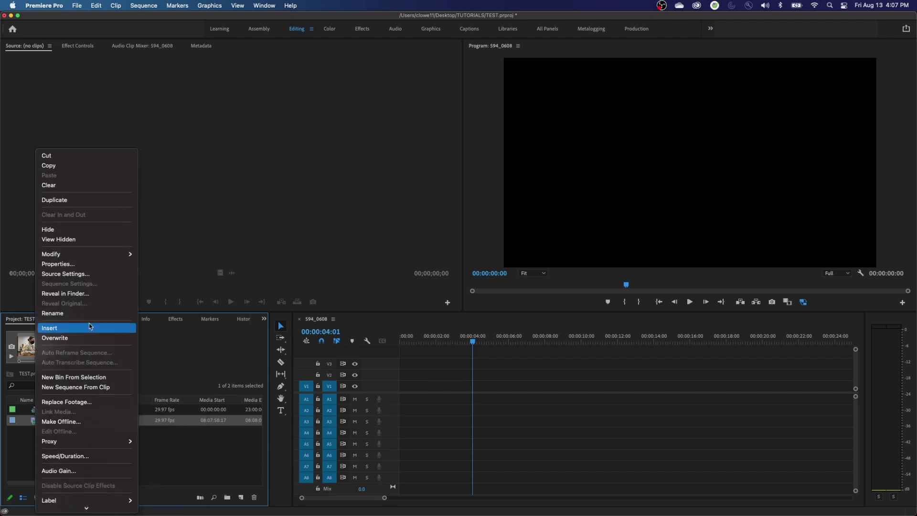
mouse_move(96, 254)
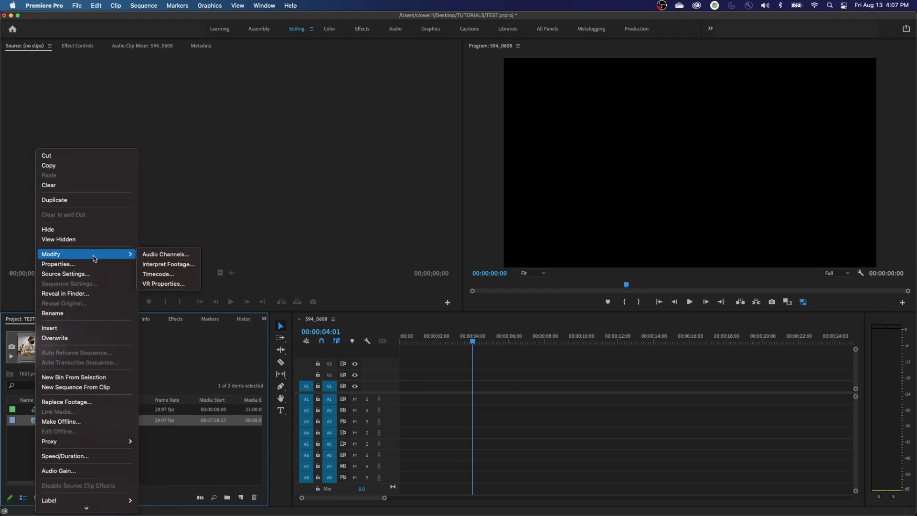
left_click(150, 256)
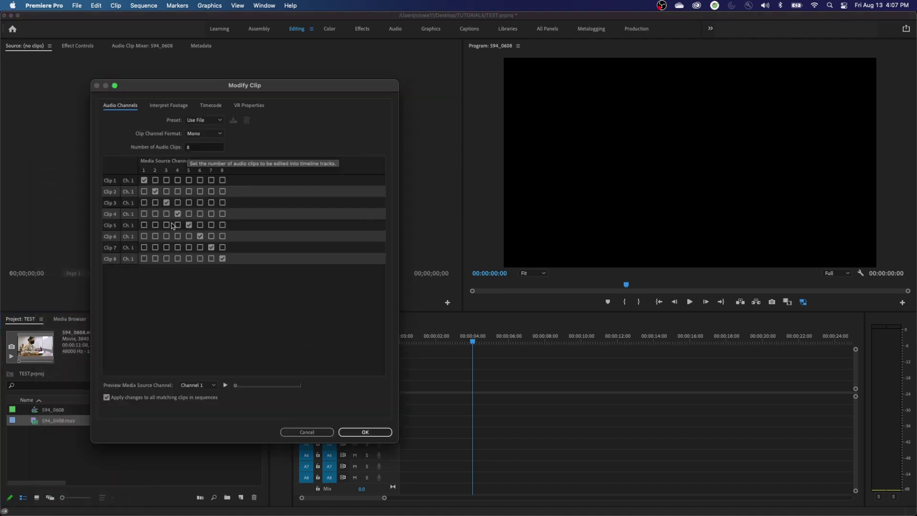
left_click(200, 148)
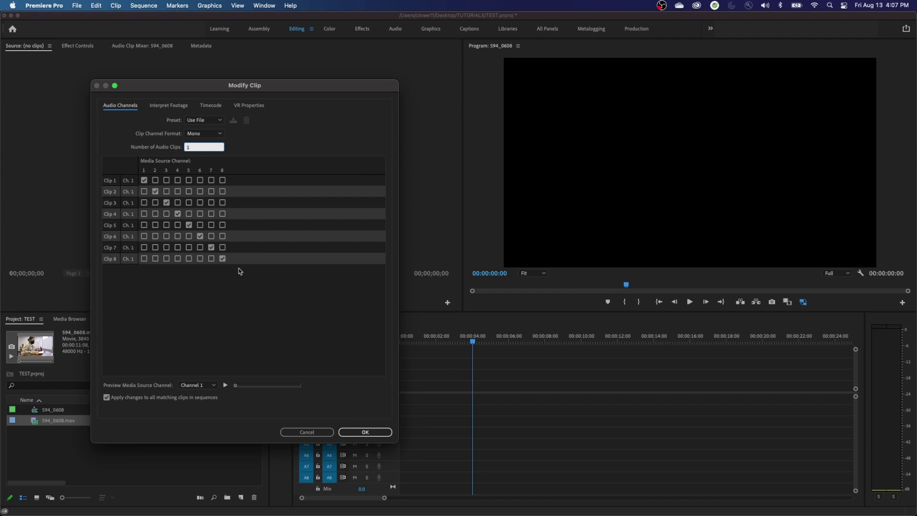
key("Tab")
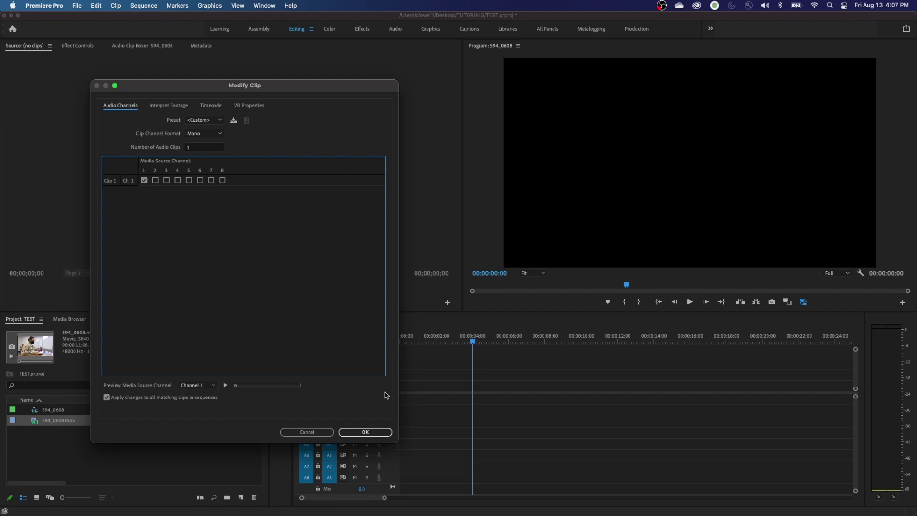
left_click(377, 433)
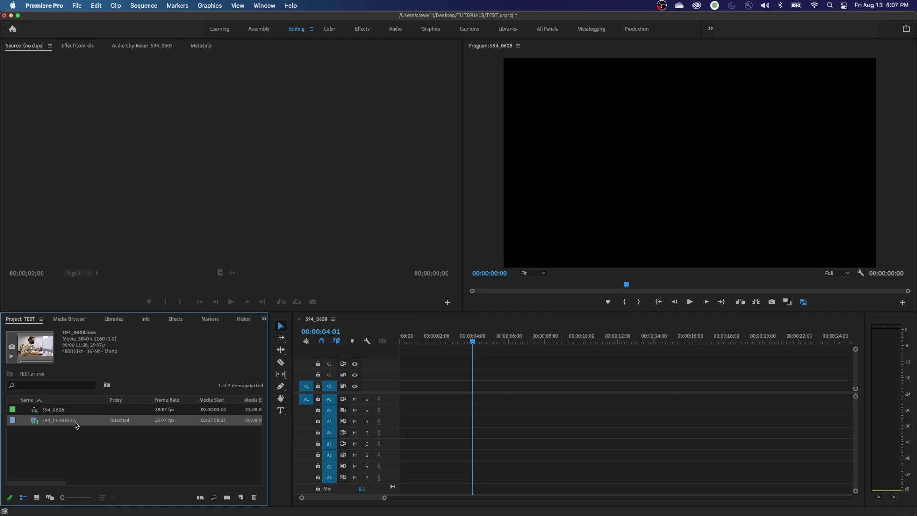
Place 594_0608.mov at the start of the sequence, expand the tracks, and switch proxies on and off to compare
left_click_drag(37, 424, 402, 405)
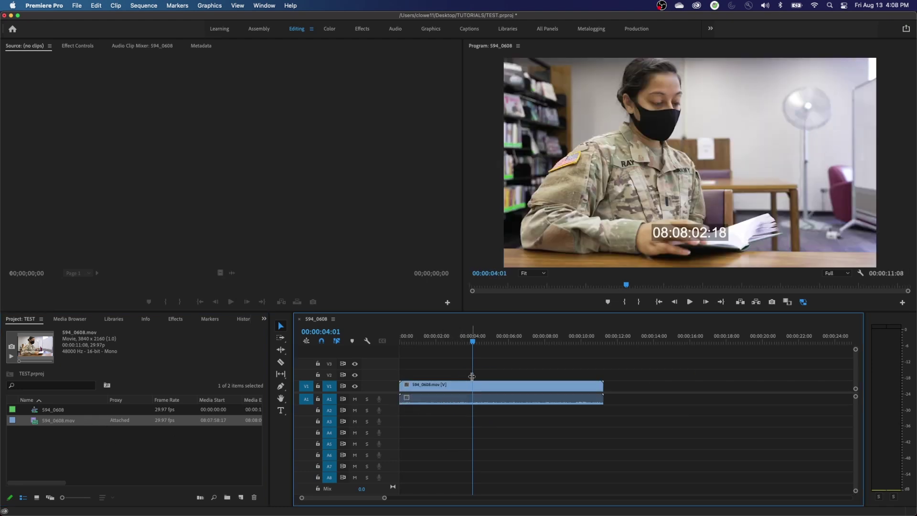
key("shift+equal")
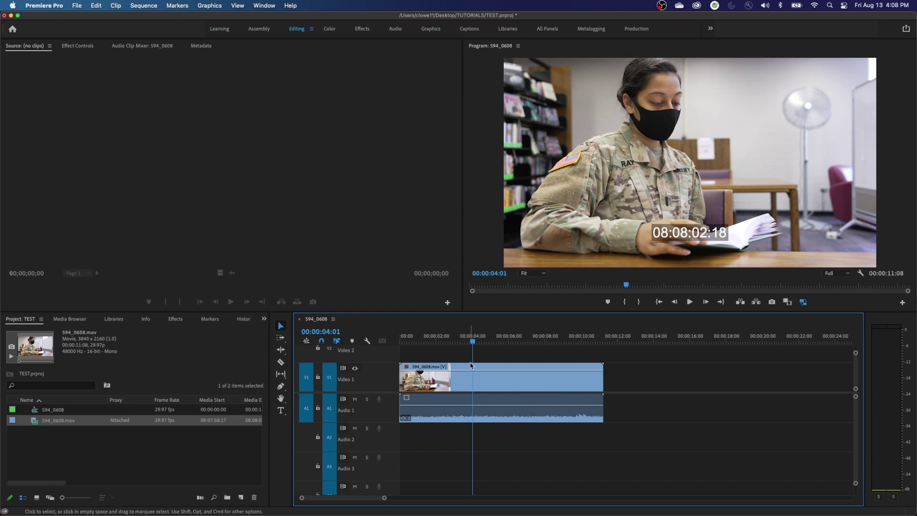
left_click(804, 302)
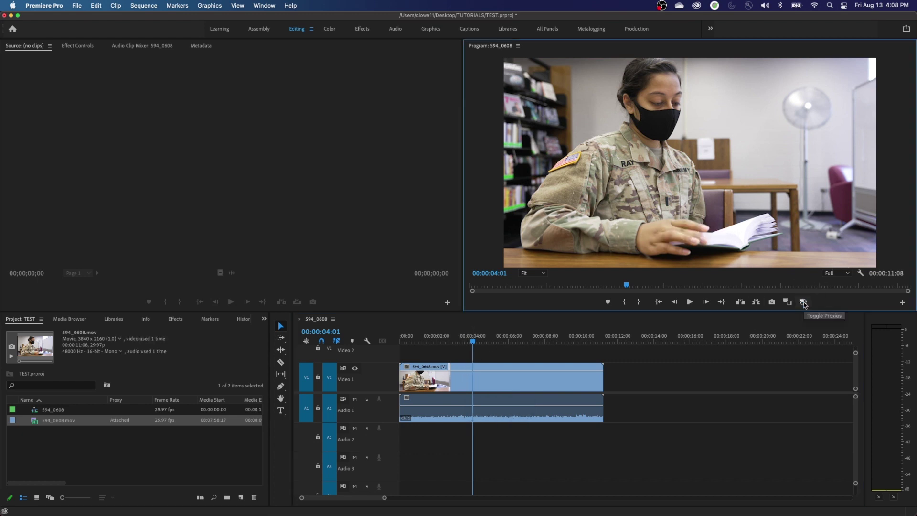
left_click(804, 302)
left_click(804, 303)
left_click(804, 303)
left_click(804, 303)
left_click(493, 342)
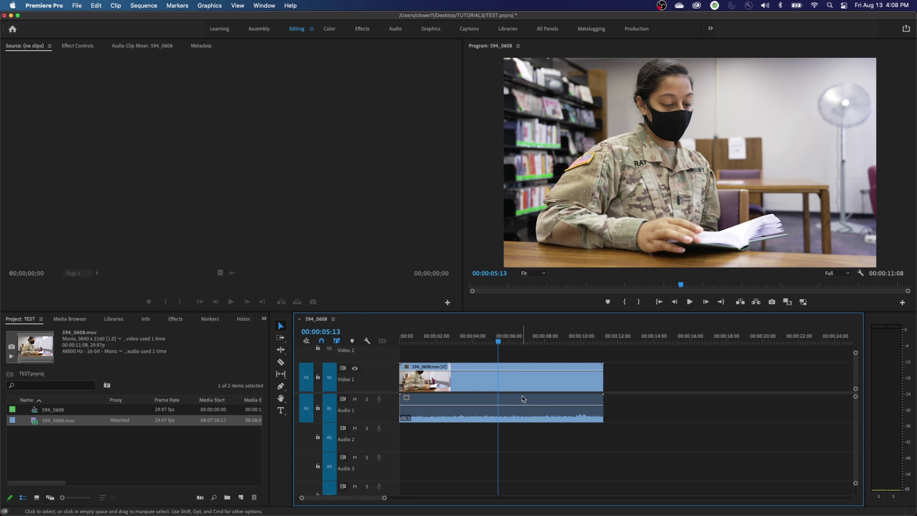
Load 594_0608.mov in the source monitor, mark a range of about 3 seconds, and overwrite it onto the end of the sequence
left_click(34, 423)
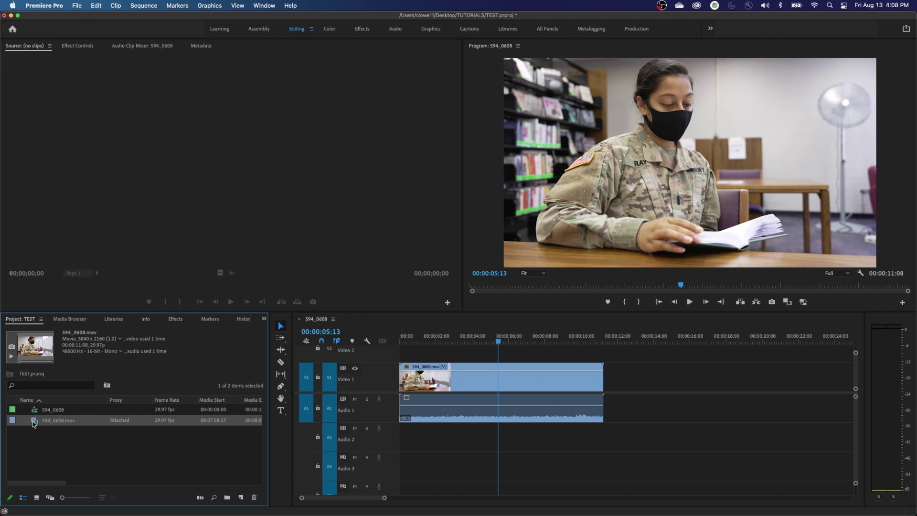
double_click(34, 424)
left_click(134, 287)
left_click(172, 288)
key("i")
left_click(261, 288)
left_click(294, 286)
key("o")
left_click(622, 340)
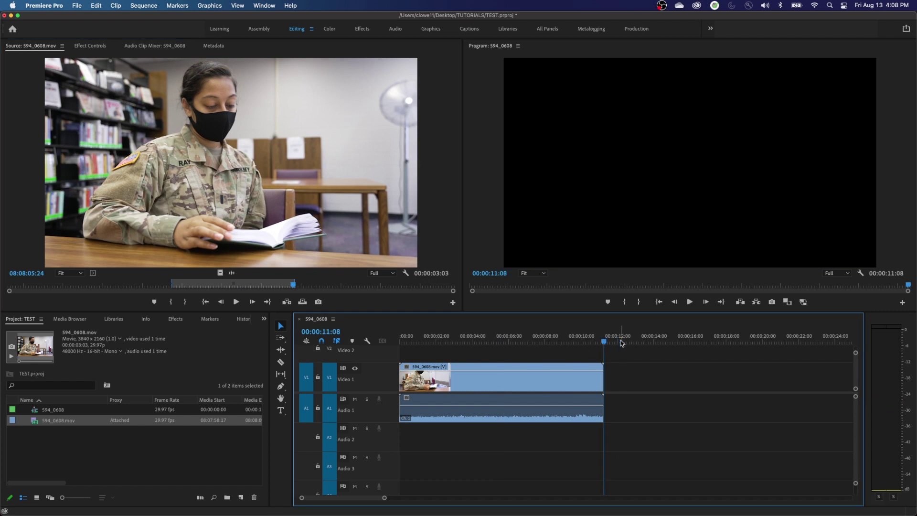
key("period")
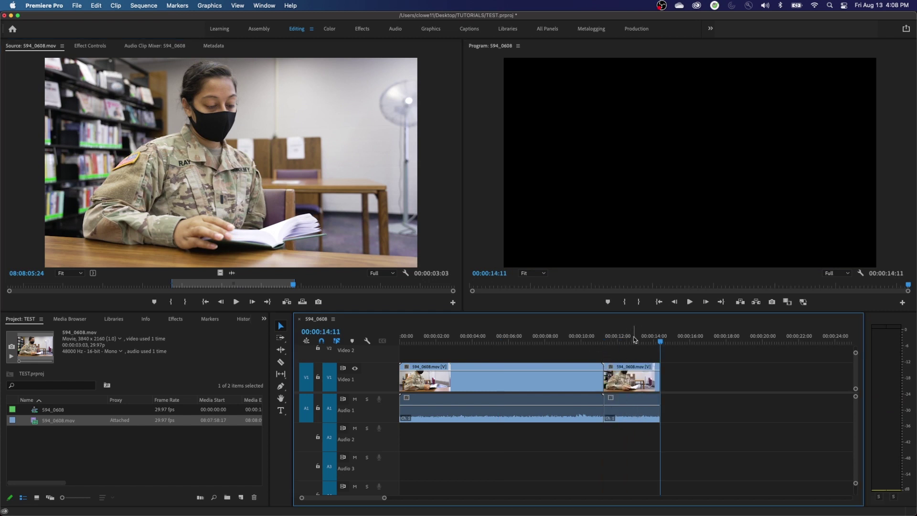
Switch proxies on and off over the second clip in the sequence to compare the proxy and full-resolution pictures
left_click(633, 340)
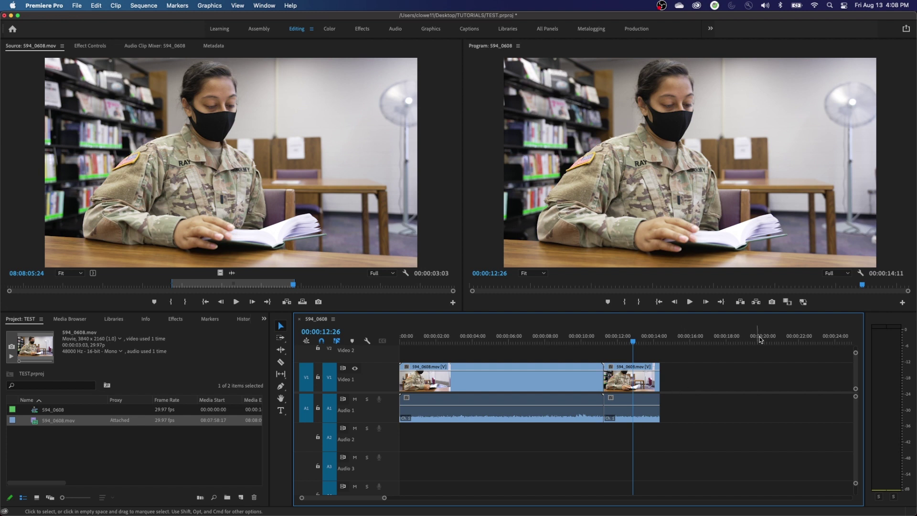
left_click(804, 302)
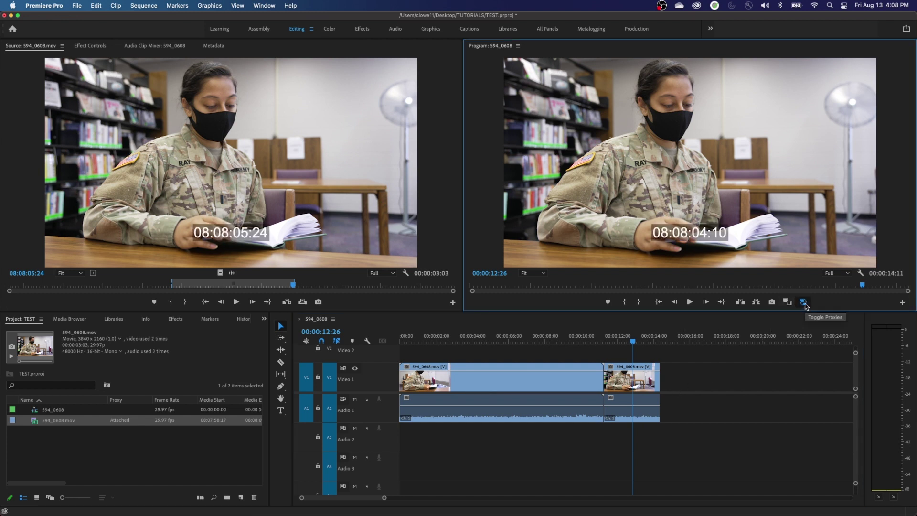
left_click(803, 305)
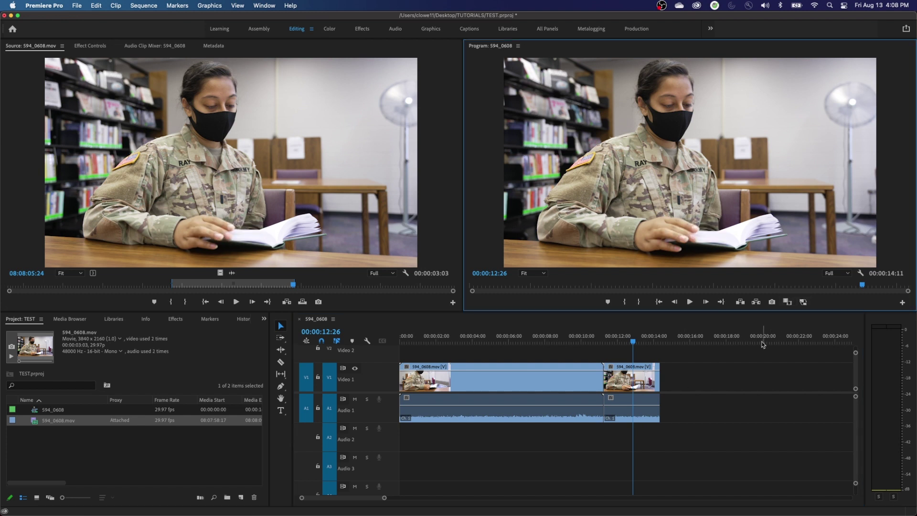
left_click(609, 337)
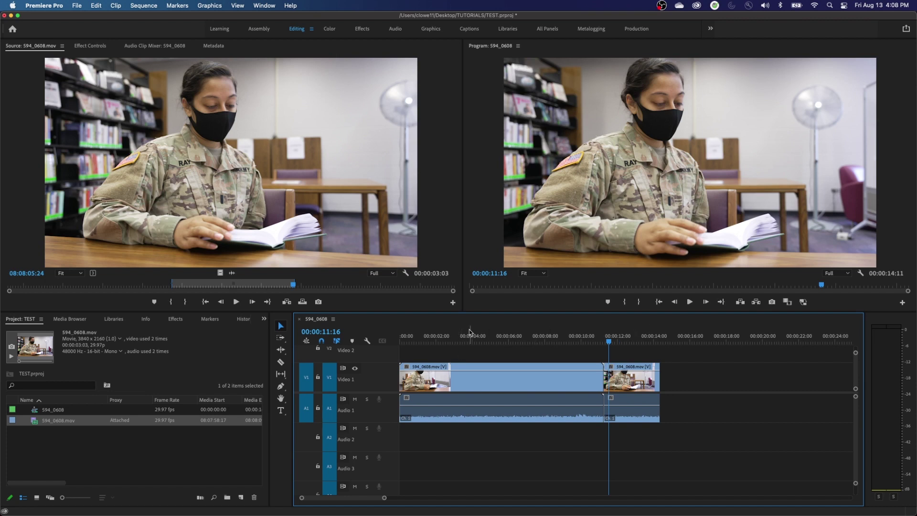
left_click(608, 337)
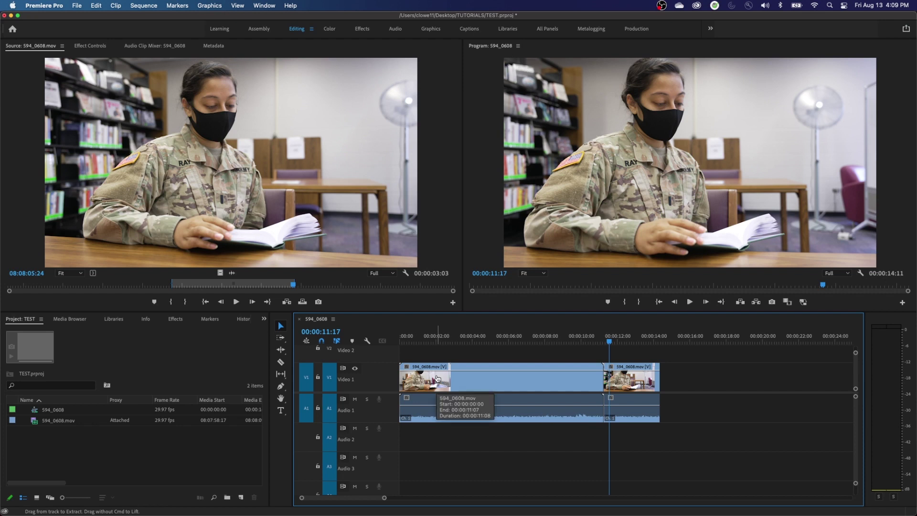
Switch to Finder, show the Downloads folder without the AirDrop tab, and select 594_0608_Proxy.mov in the PROXY folder for inspection
key("super+alt+l")
right_click(344, 170)
left_click(363, 178)
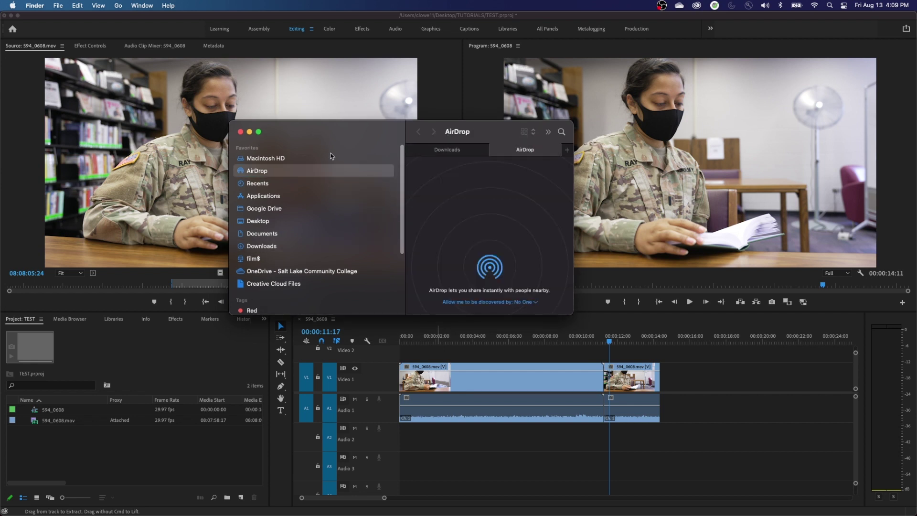
left_click(448, 151)
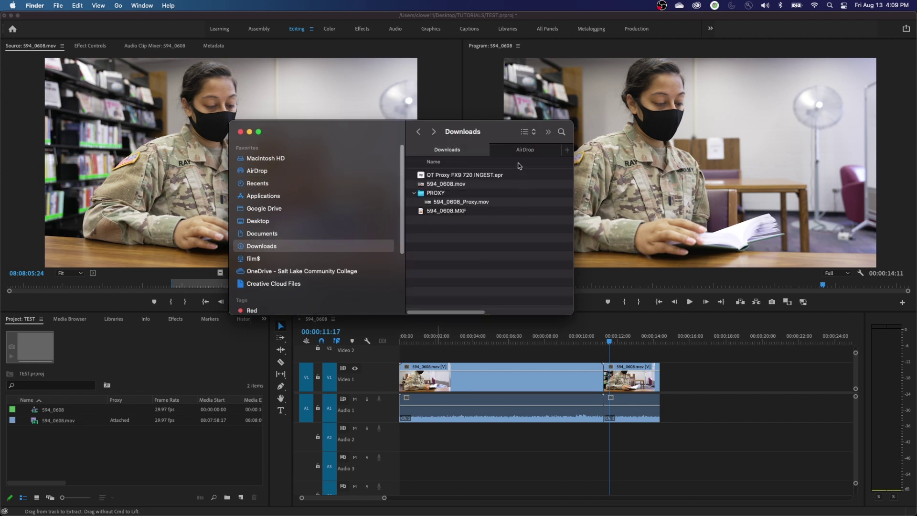
left_click(495, 149)
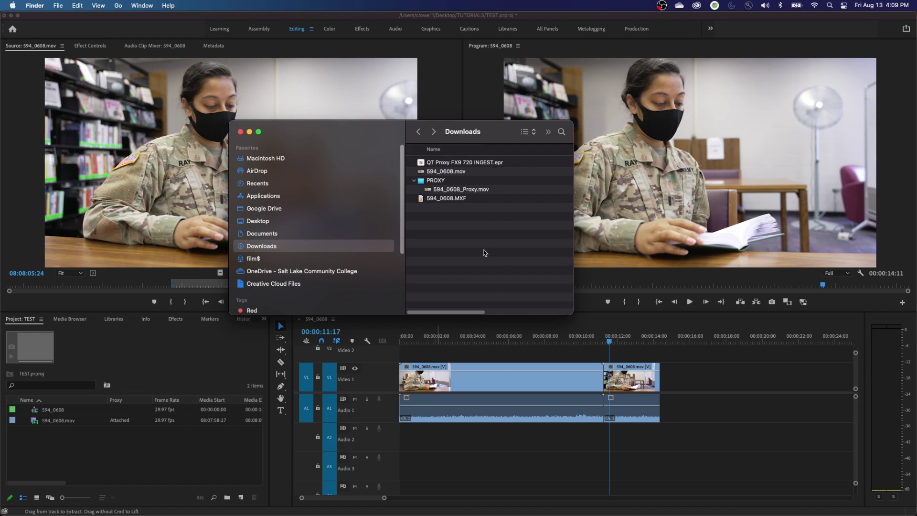
left_click(429, 190)
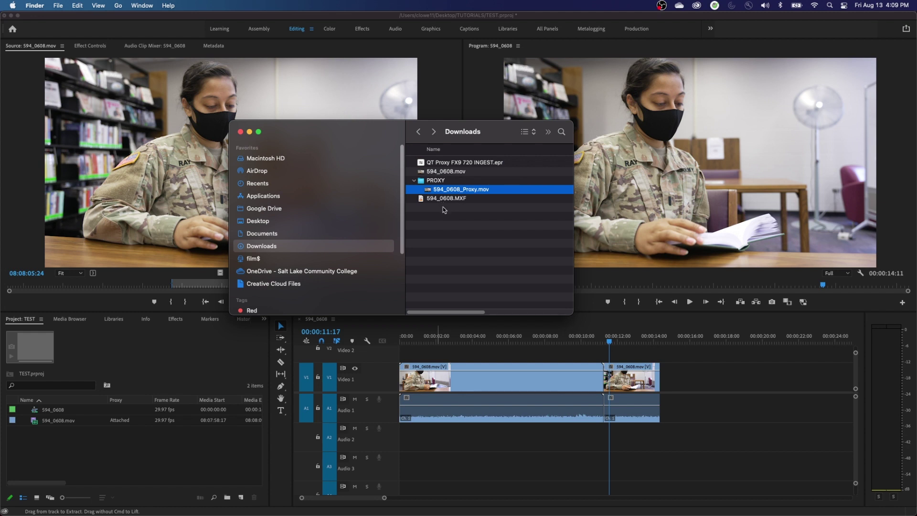
right_click(440, 225)
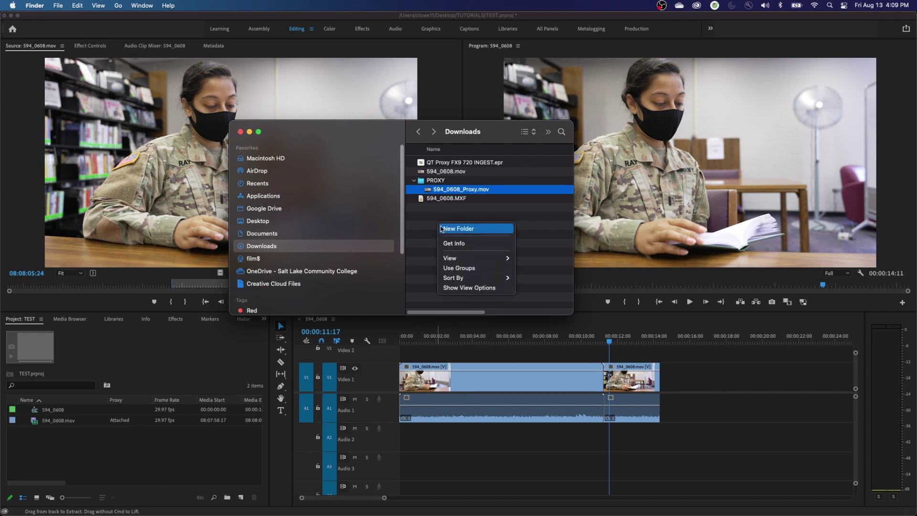
left_click(443, 217)
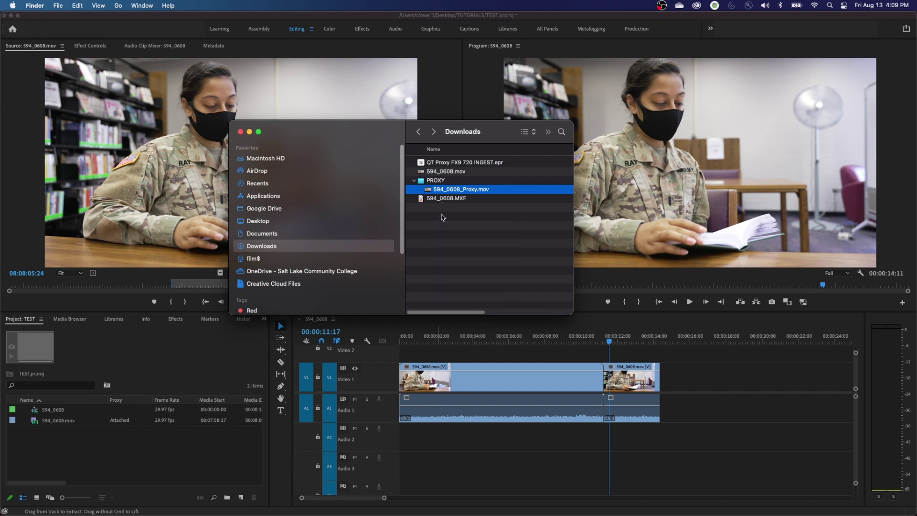